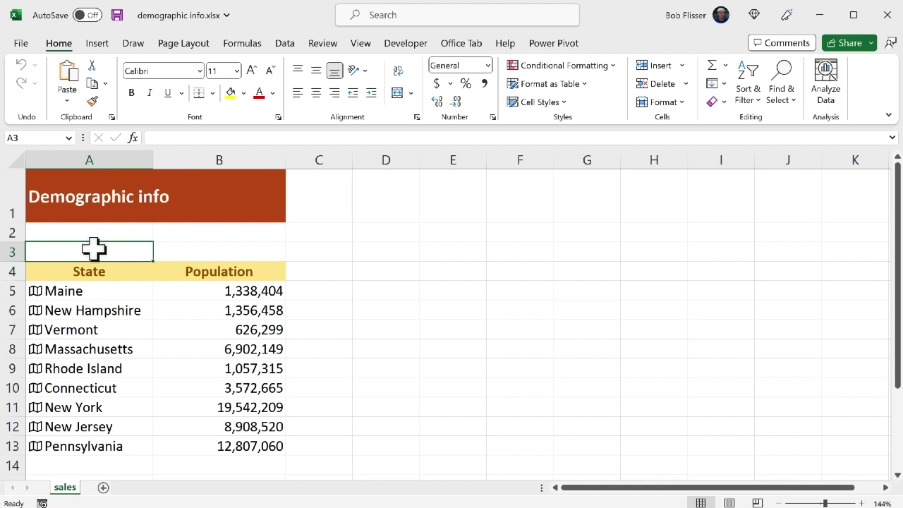
Step: Open the Office Add-ins store for the demographic info workbook
click(98, 43)
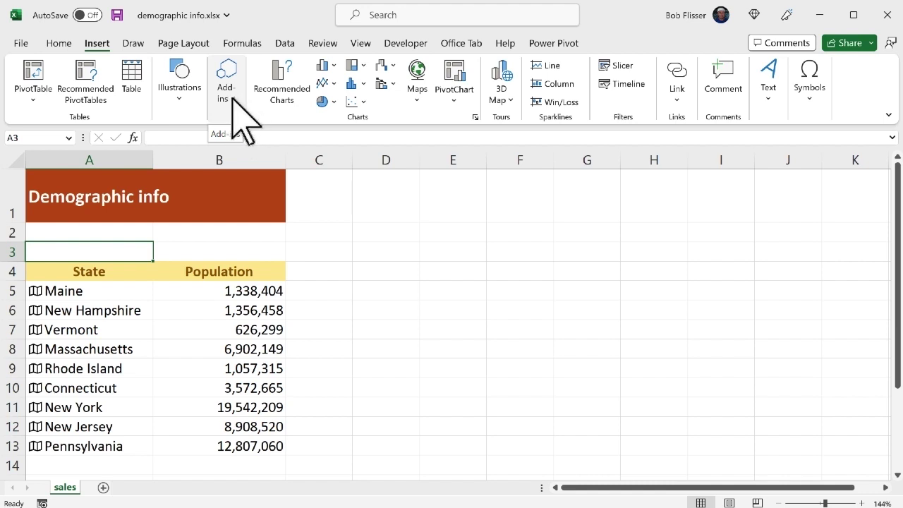
click(233, 99)
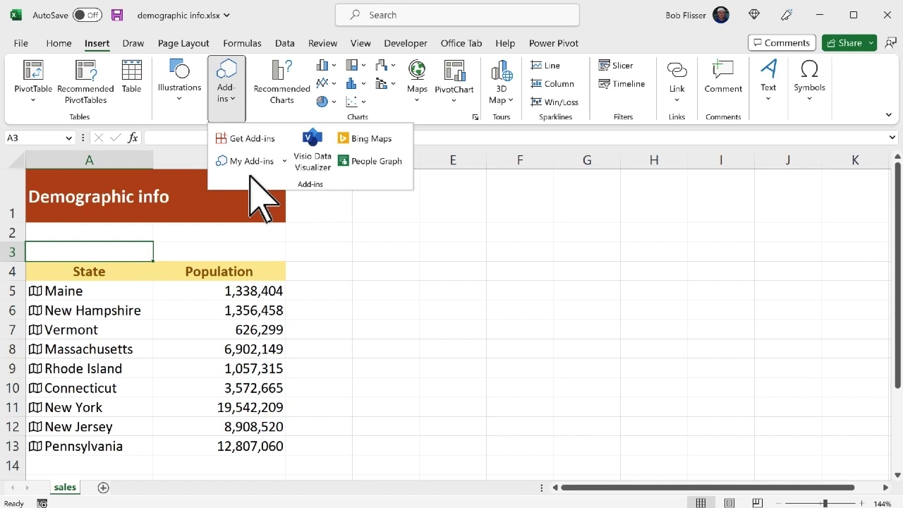
click(285, 162)
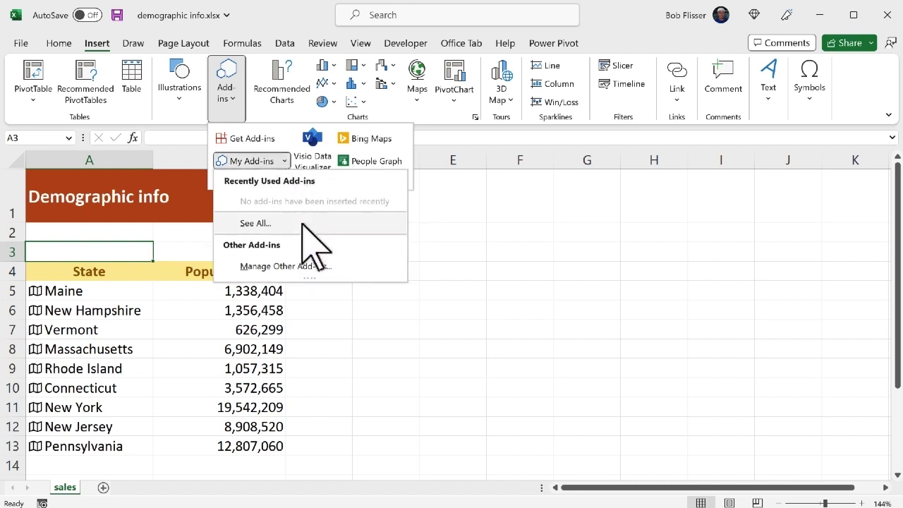
click(285, 161)
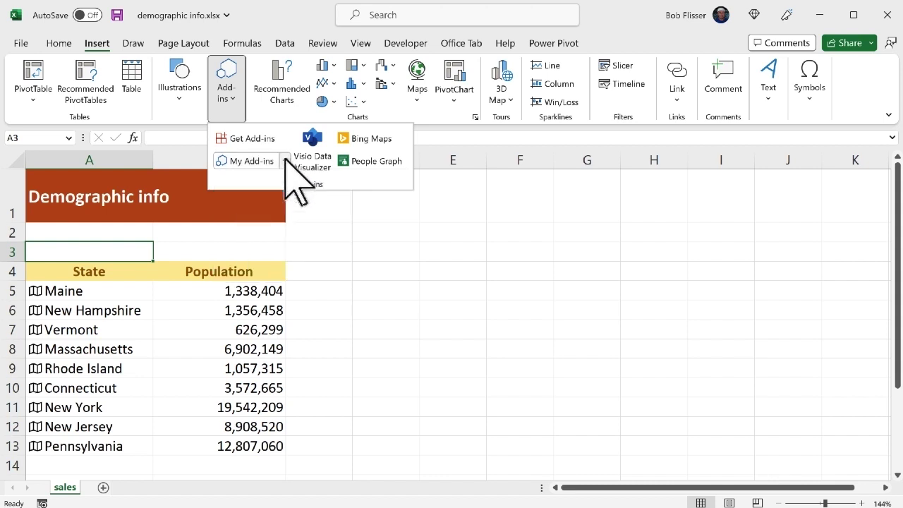
click(252, 139)
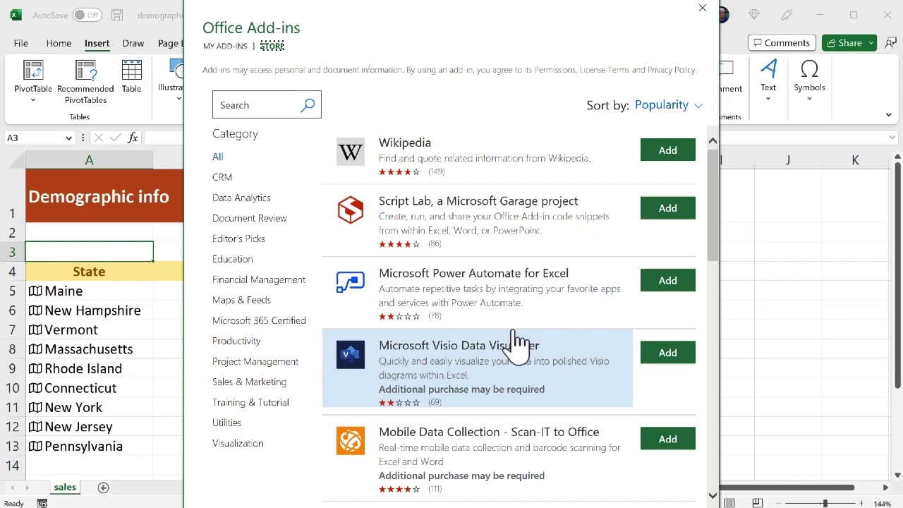
Step: Browse the store's add-ins in the full list and in the Data Analytics and Financial Management categories
scroll(515, 344, down, 5)
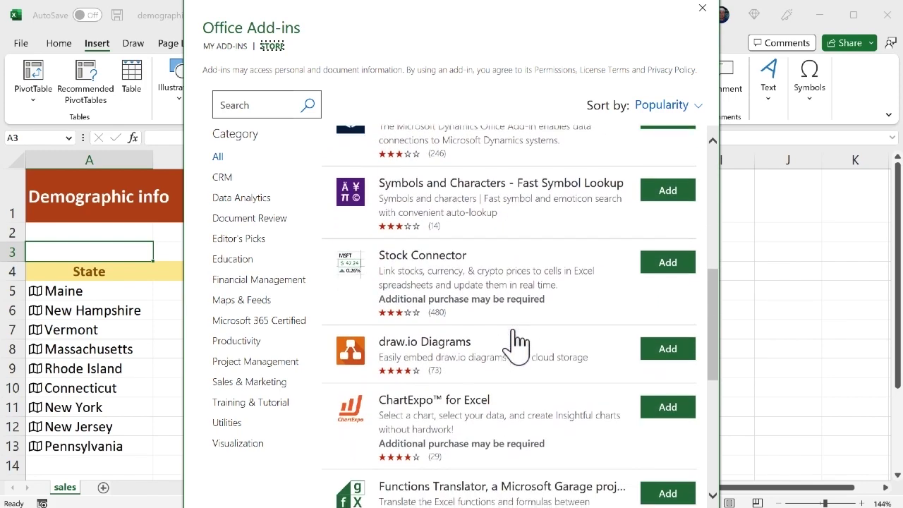
scroll(514, 343, down, 2)
scroll(517, 343, up, 2)
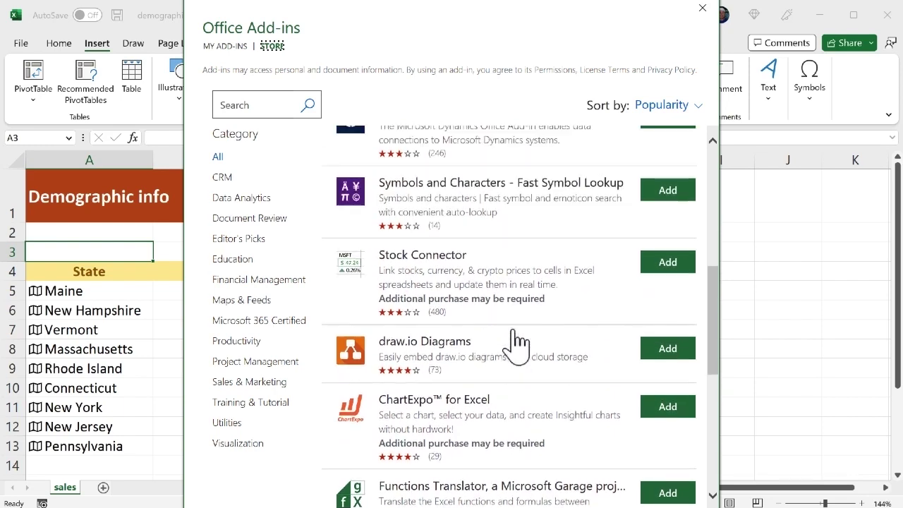
scroll(515, 343, up, 2)
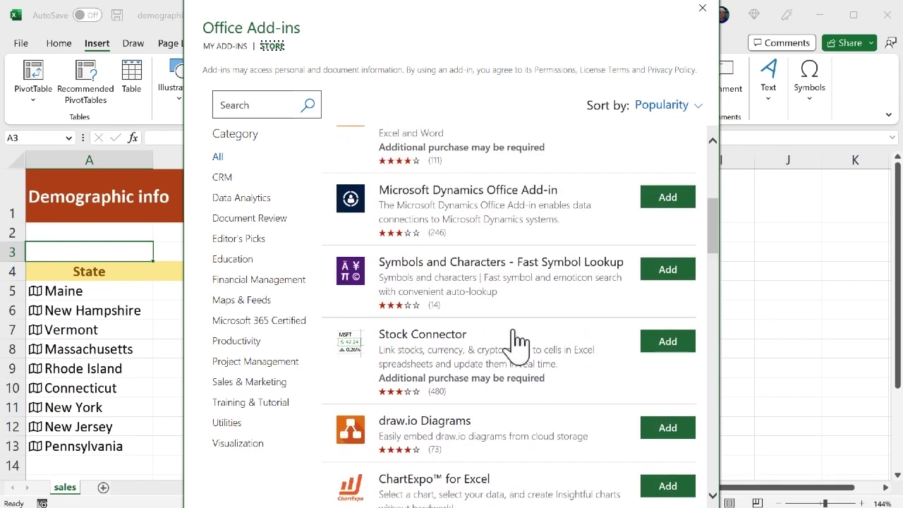
click(257, 200)
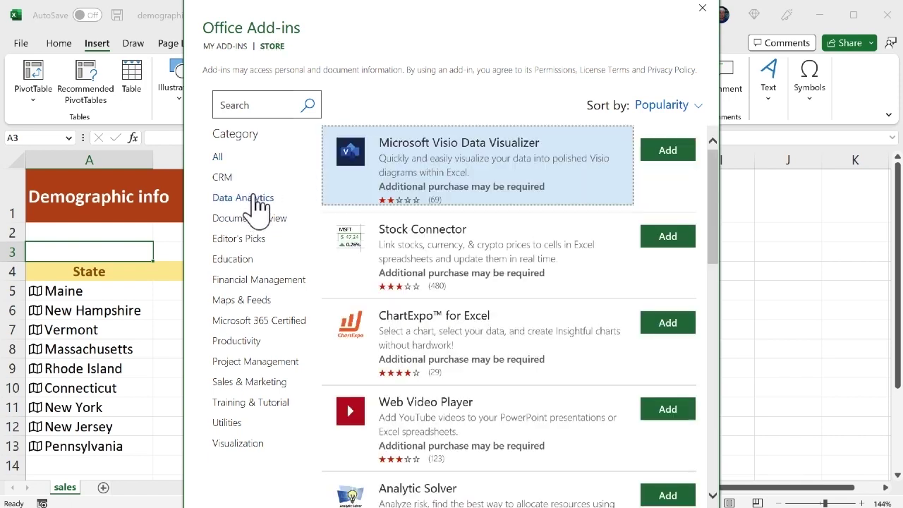
scroll(505, 345, down, 2)
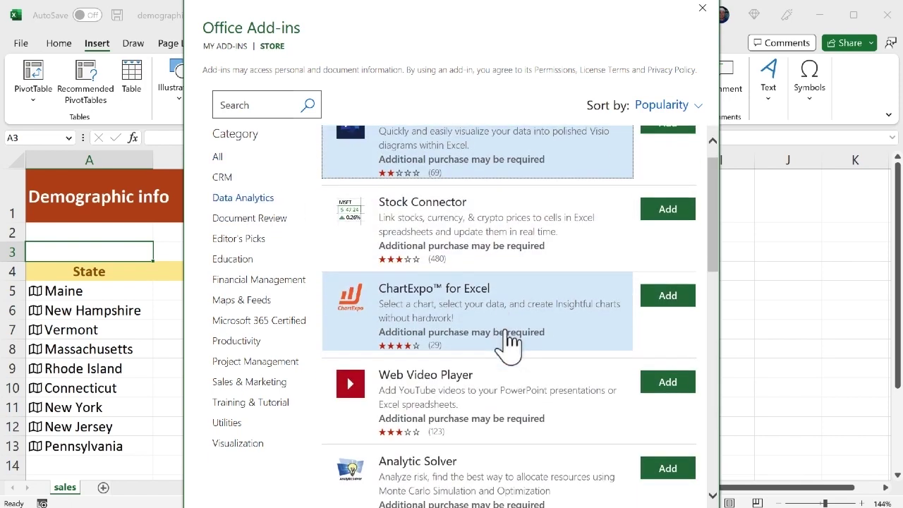
scroll(505, 331, down, 4)
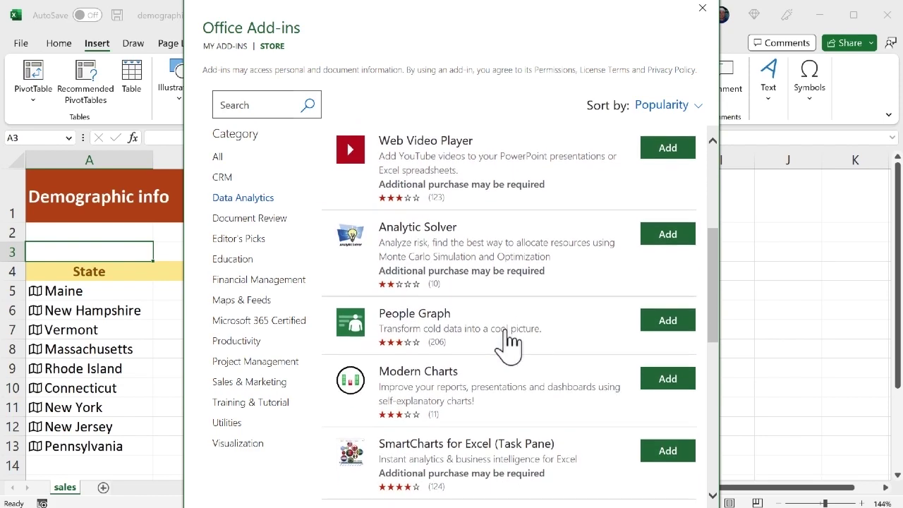
scroll(510, 342, down, 7)
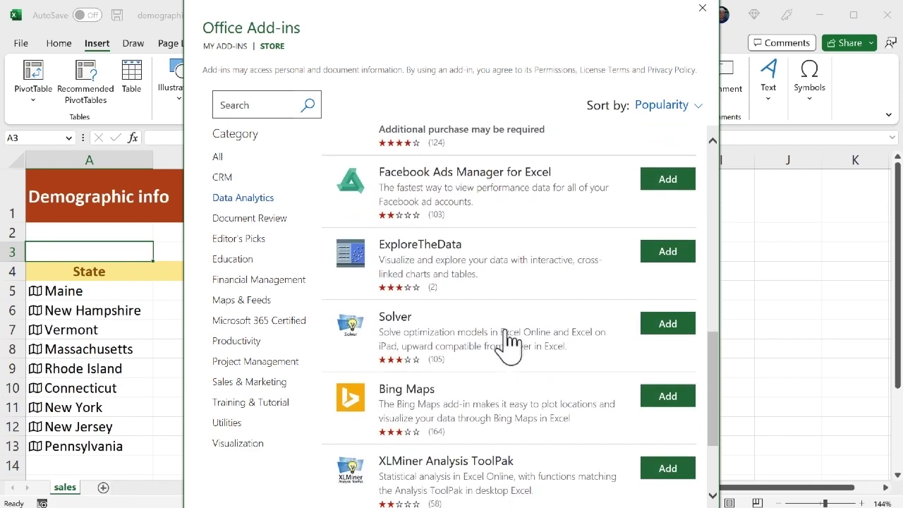
click(282, 281)
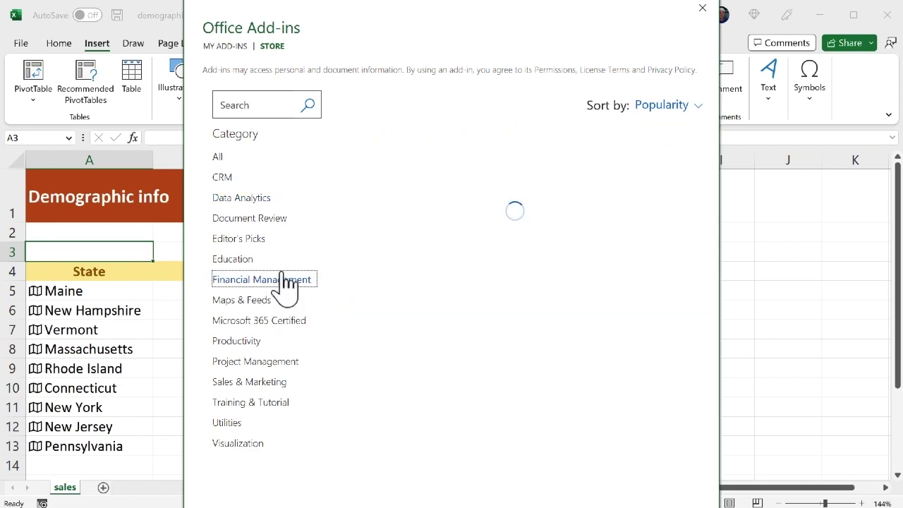
scroll(512, 401, down, 5)
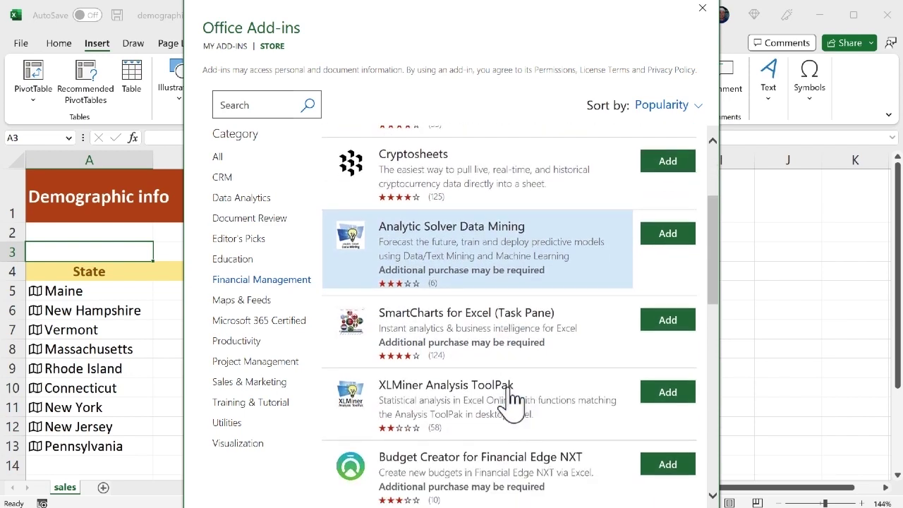
scroll(511, 400, down, 1)
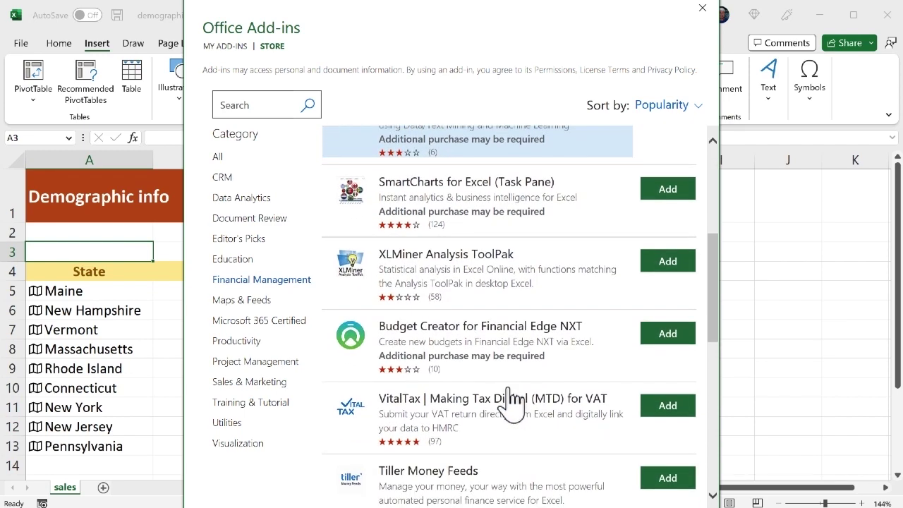
scroll(511, 401, down, 4)
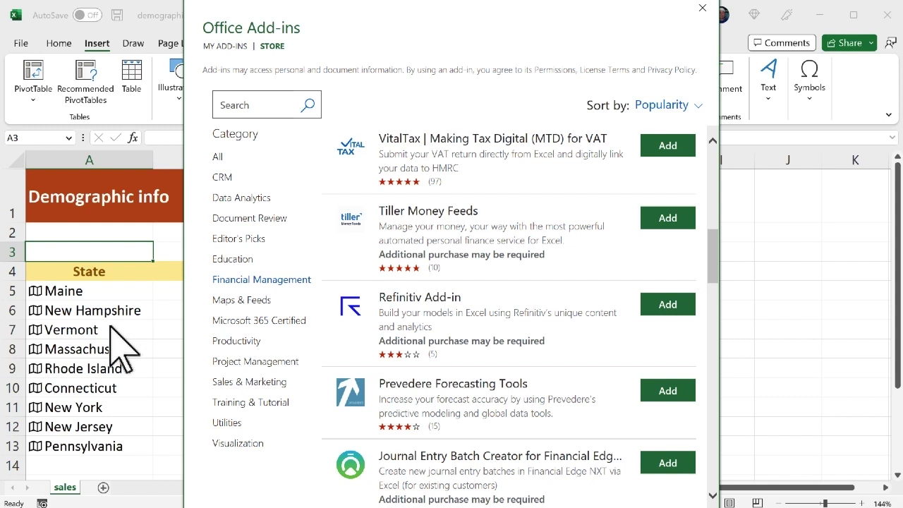
Step: Search all categories of the add-in store for "chart"
click(220, 158)
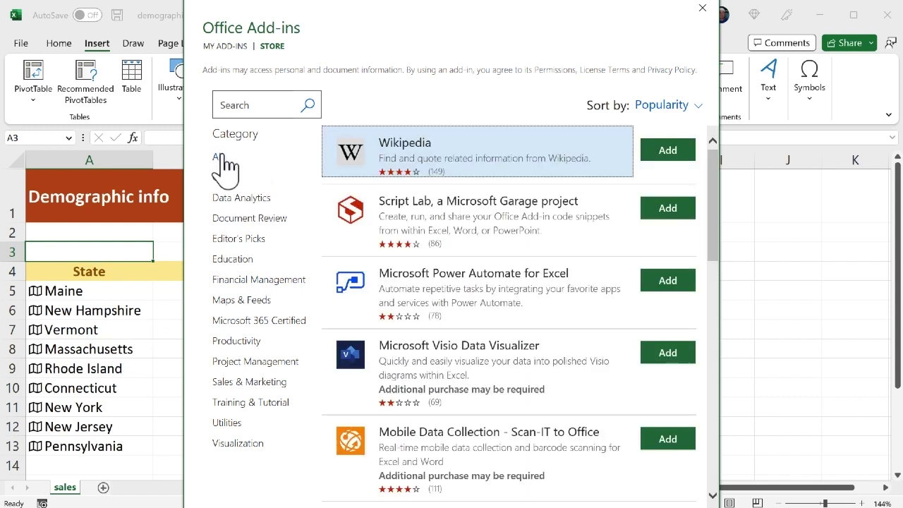
click(256, 105)
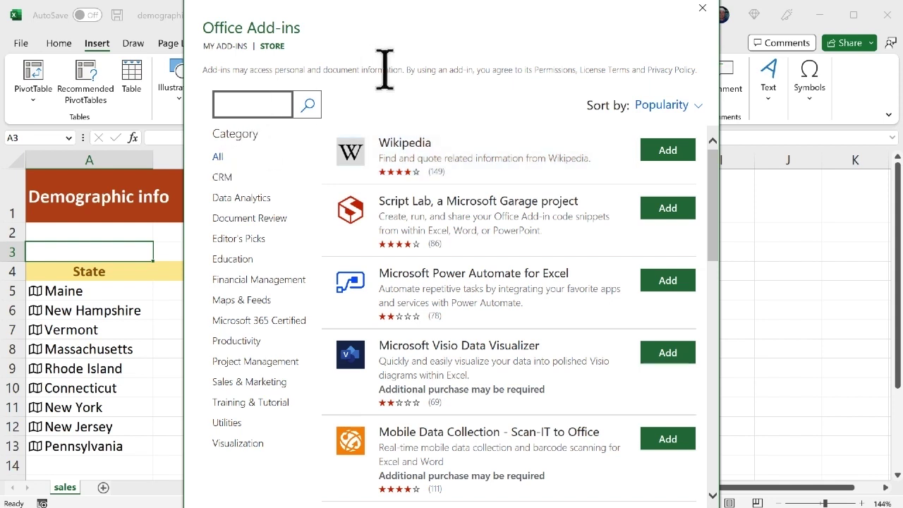
text(chart)
key(Return)
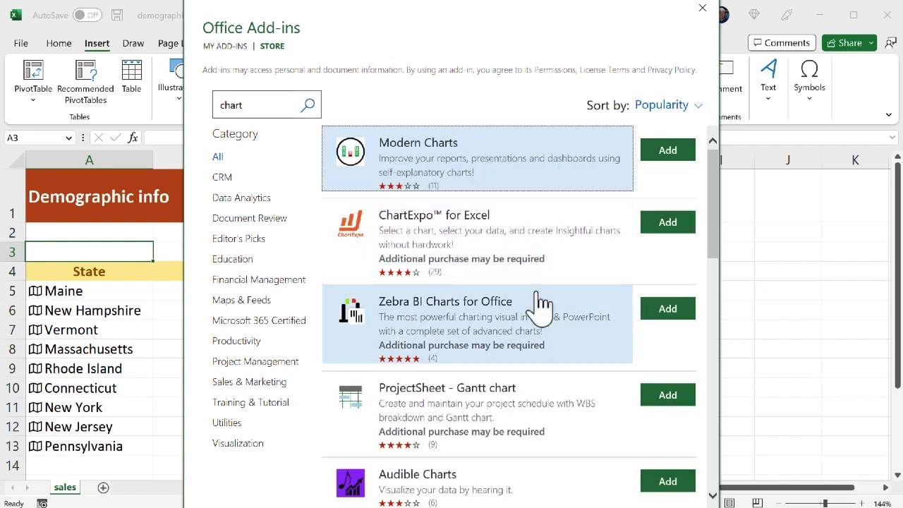
Step: Look through the search results for People Graph, review its details page and return to the results
scroll(539, 303, down, 4)
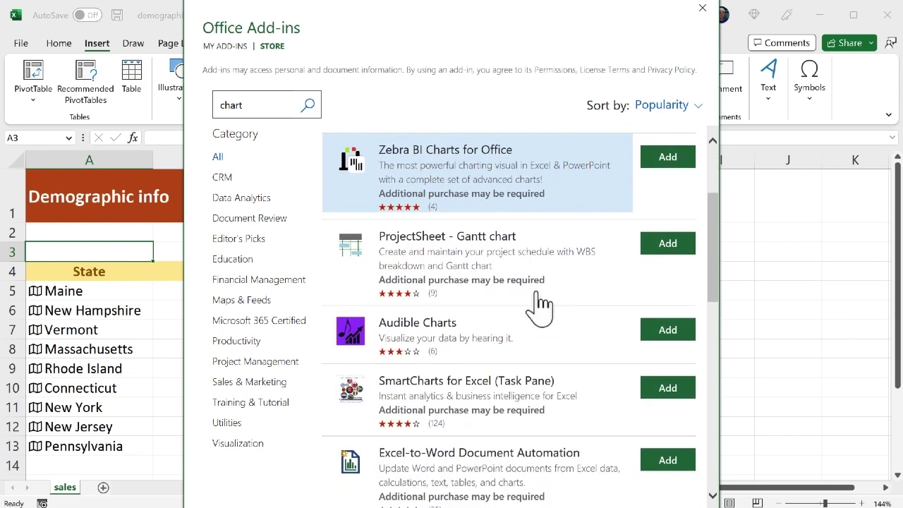
scroll(539, 304, down, 7)
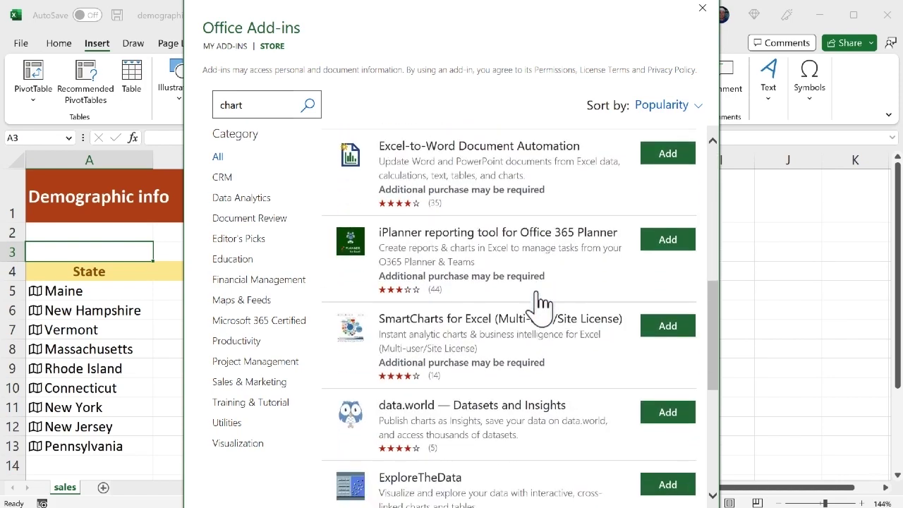
scroll(539, 303, down, 1)
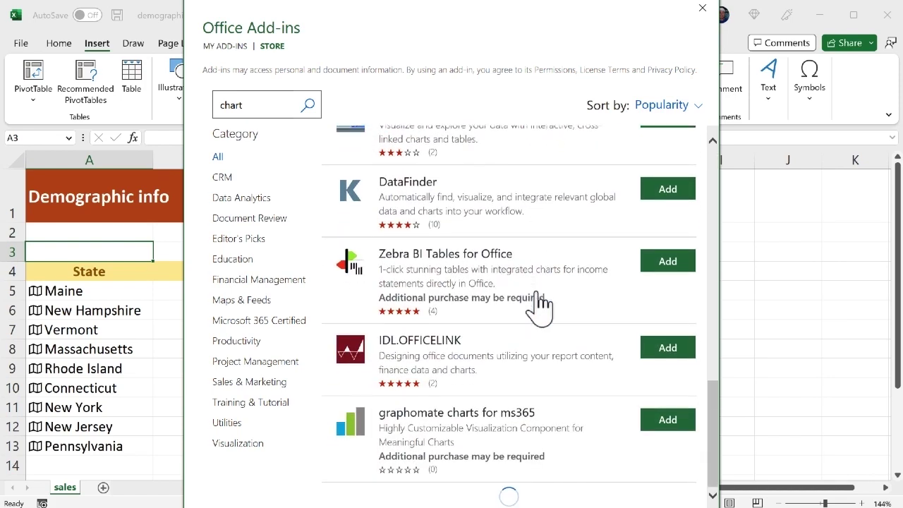
scroll(540, 303, down, 6)
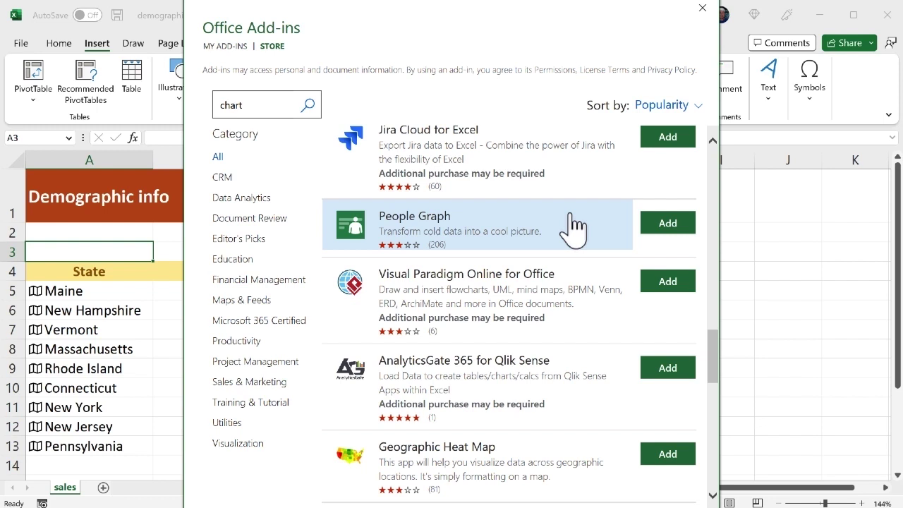
click(534, 234)
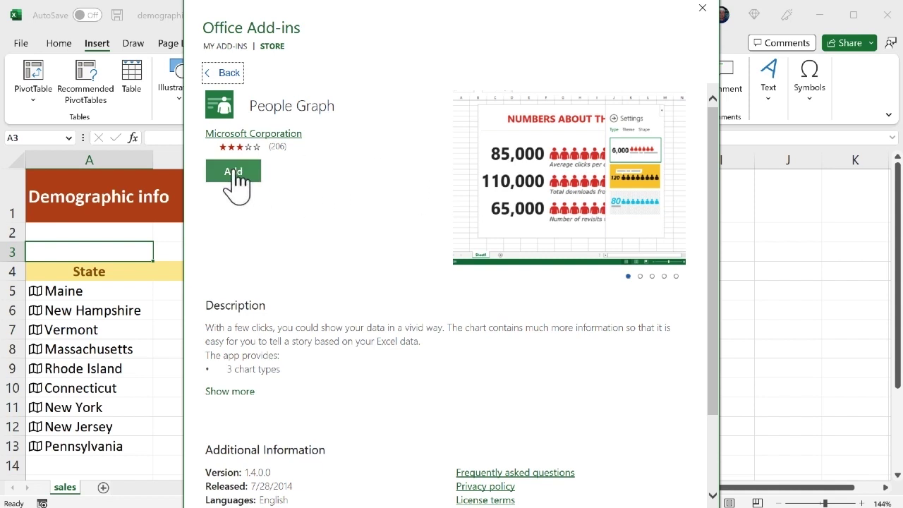
click(227, 74)
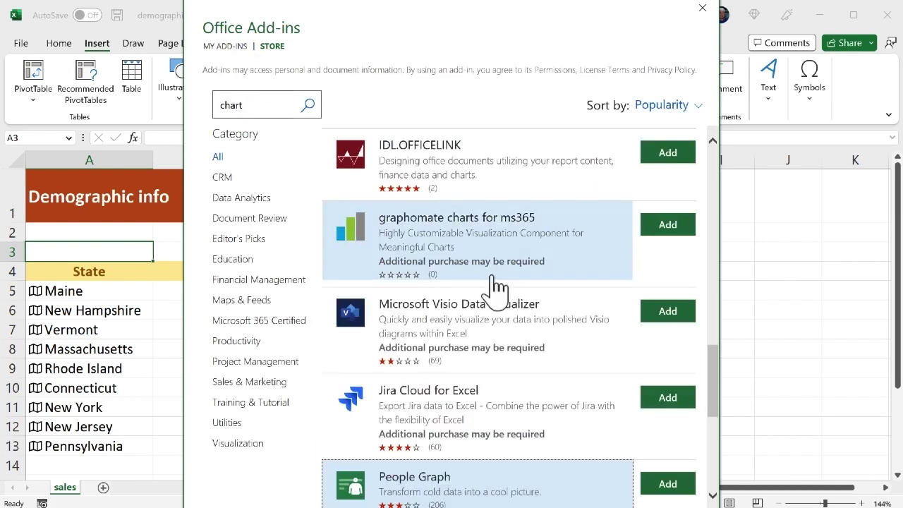
Step: Add the People Graph add-in, accepting its license terms, and move the inserted graph down so its whole title shows
scroll(543, 401, down, 4)
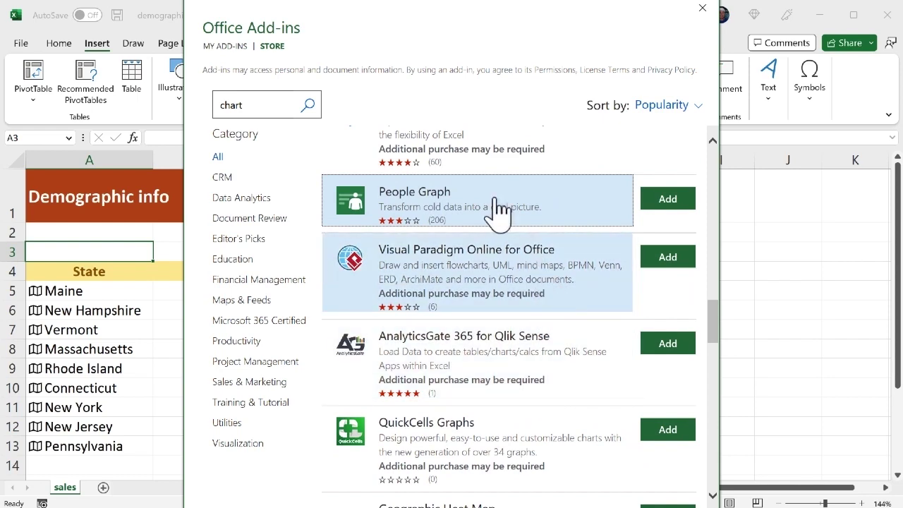
click(676, 200)
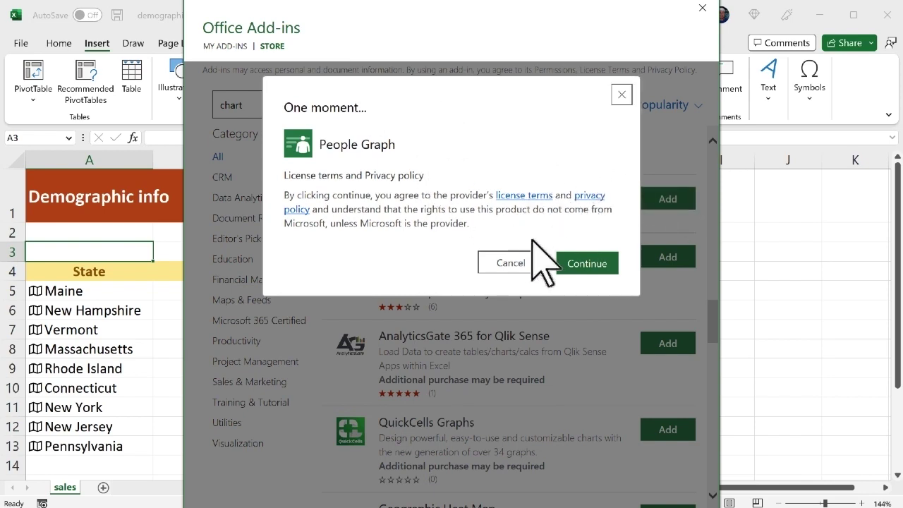
click(588, 263)
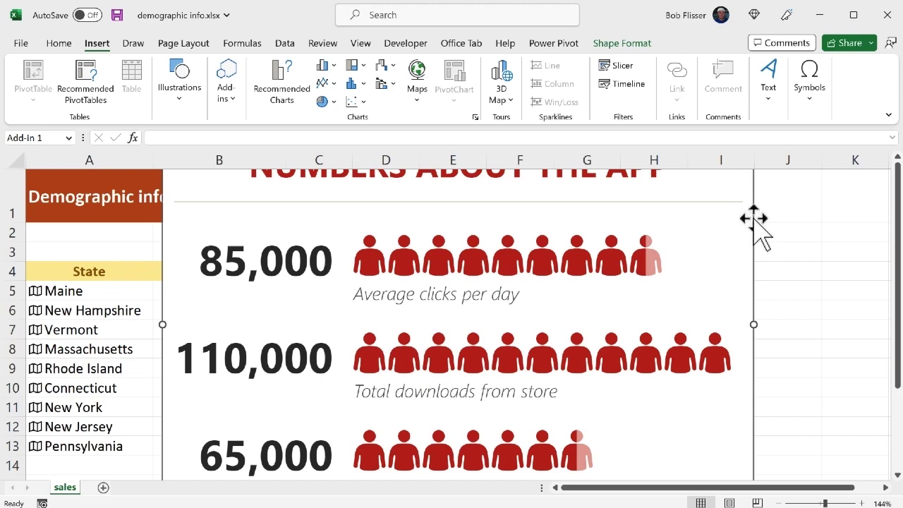
drag(753, 218, 769, 311)
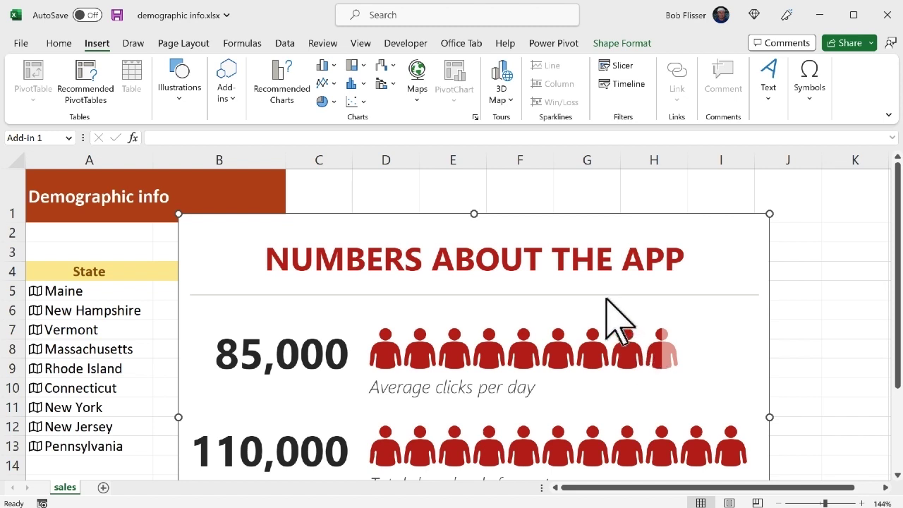
Step: Set the People Graph's type to the yellow layout with black figures and speech-bubble captions
mouse_move(605, 298)
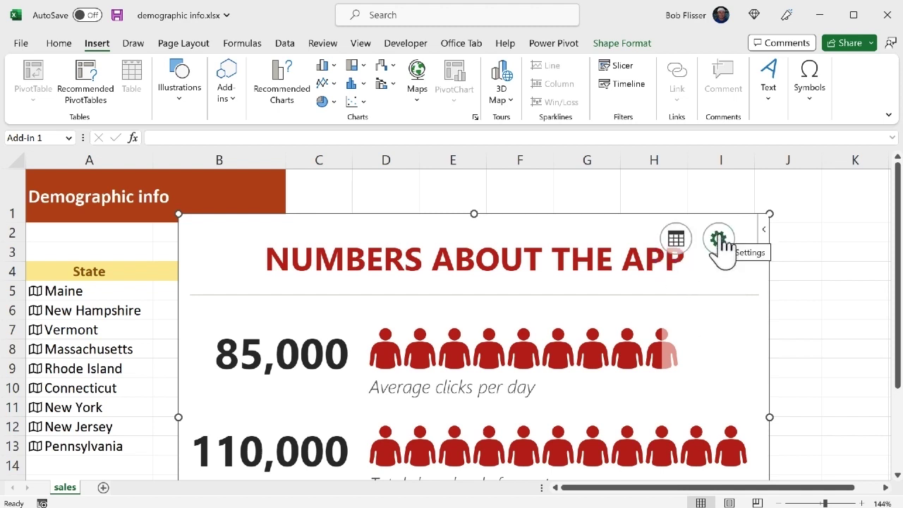
click(718, 240)
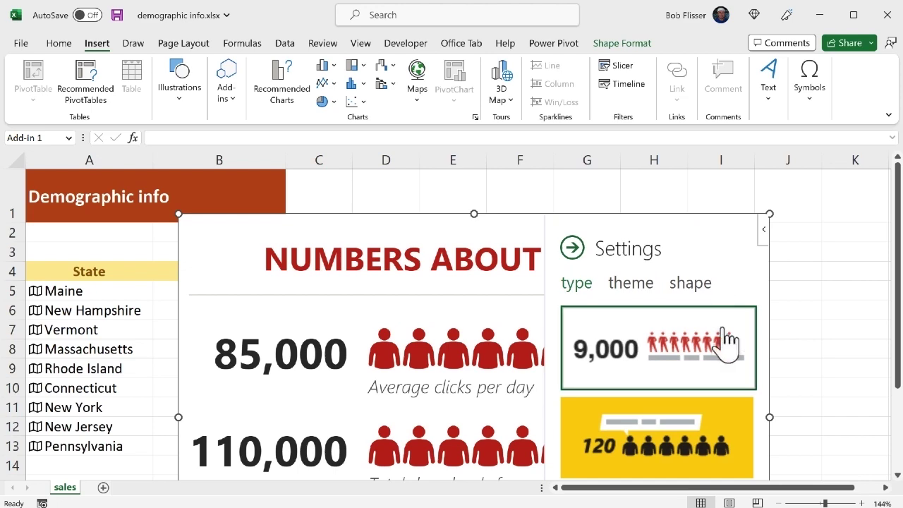
scroll(796, 377, down, 1)
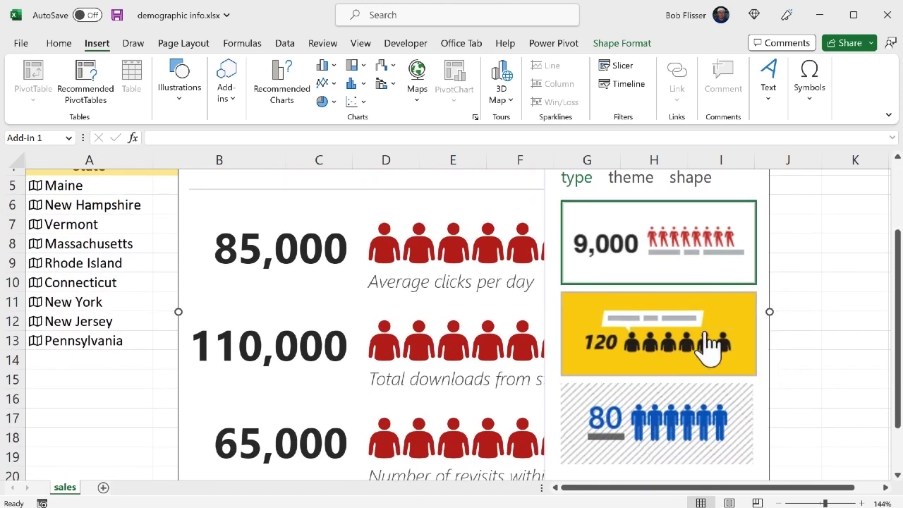
click(716, 330)
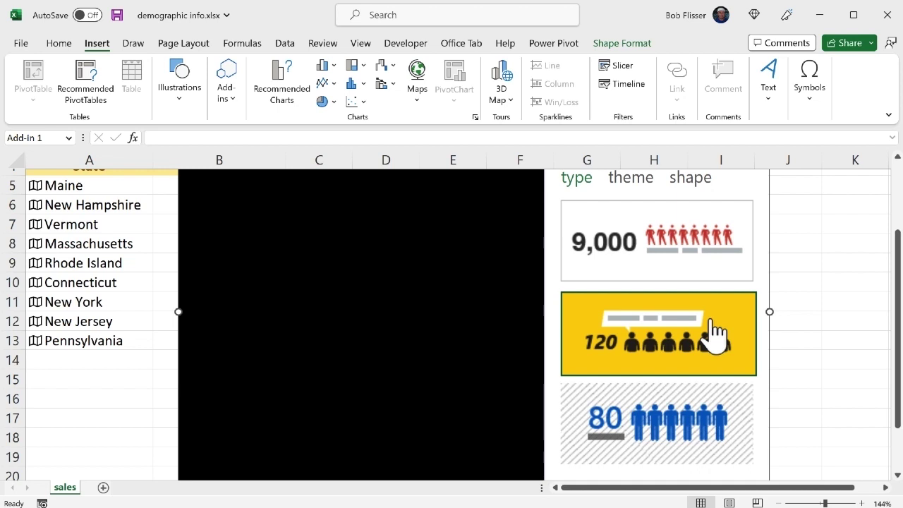
Step: View the available themes, set the People Graph's shape to the full-length standing person and close the settings
scroll(716, 330, up, 1)
click(639, 283)
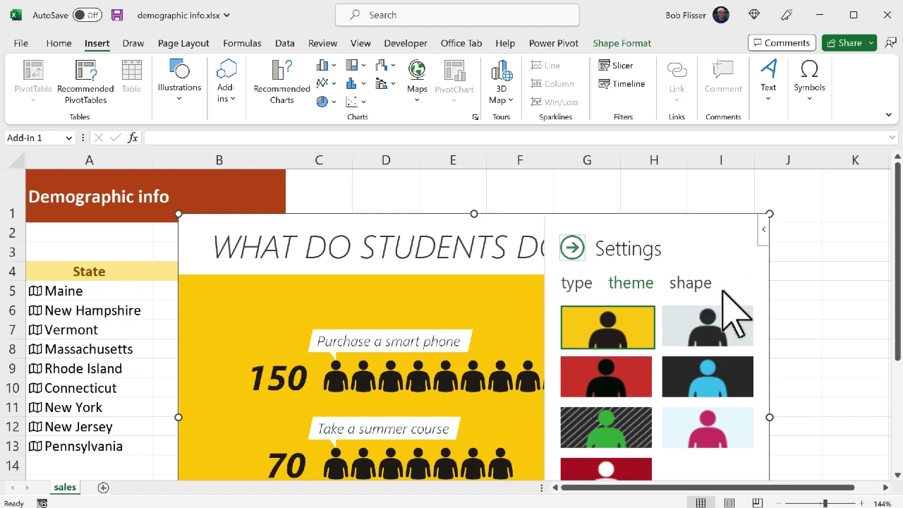
click(690, 285)
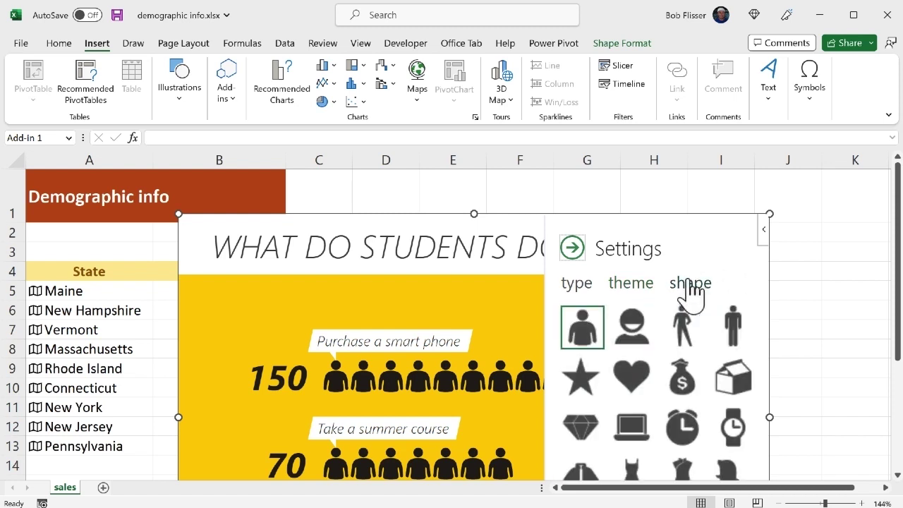
click(736, 335)
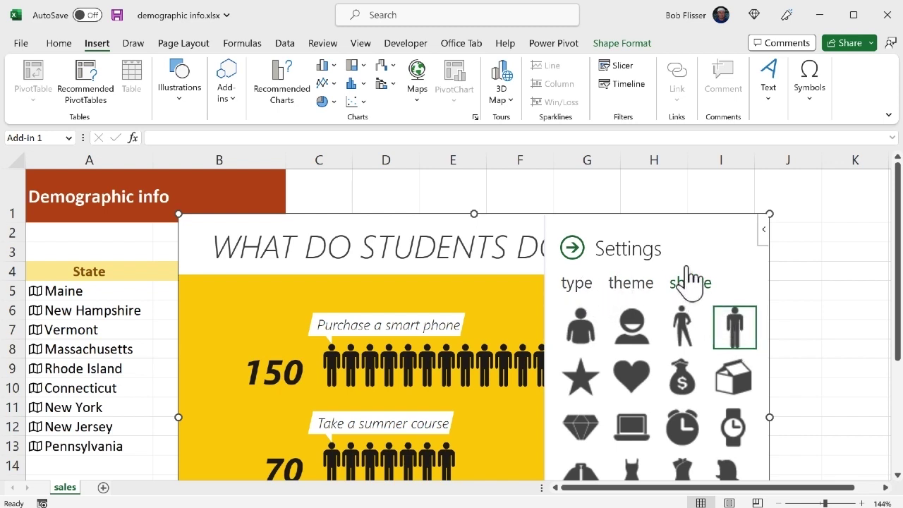
click(571, 248)
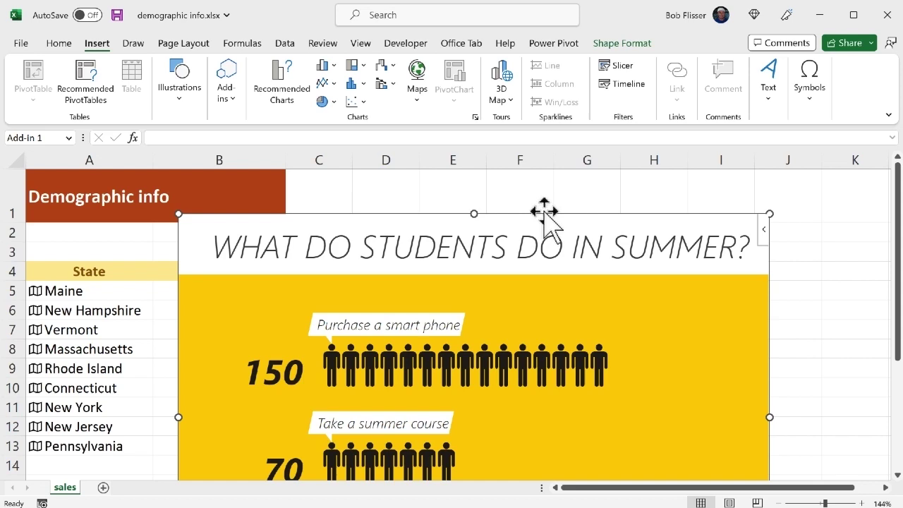
Step: Move the graph clear of the Population column and create its chart from the state population data in A4:B13
drag(544, 212, 653, 206)
mouse_move(804, 345)
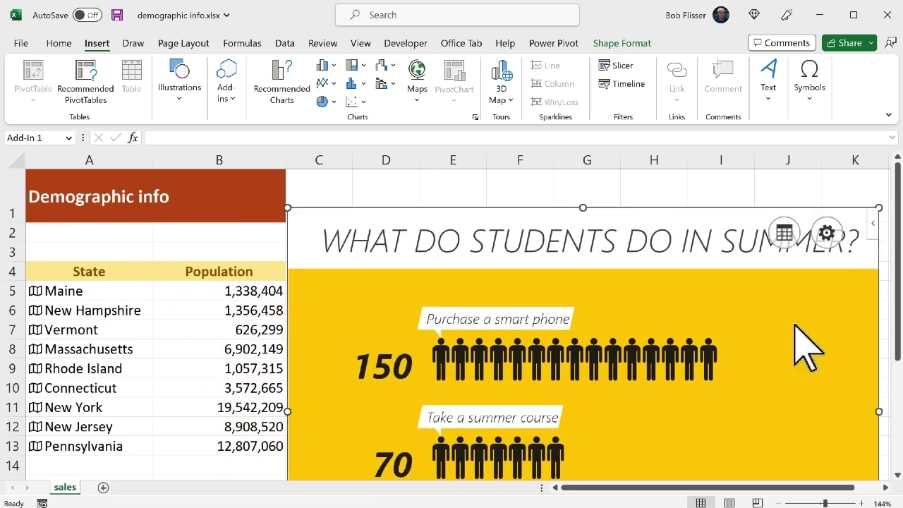
click(785, 234)
click(785, 235)
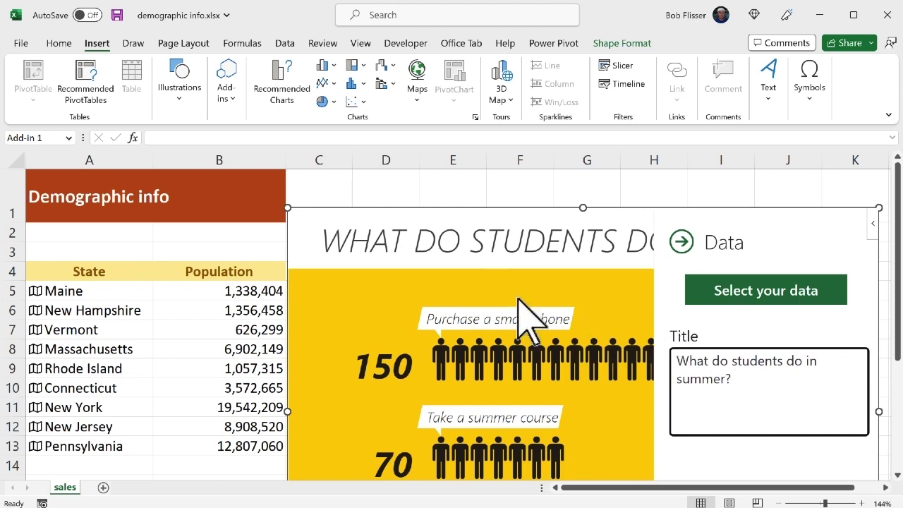
drag(96, 270, 209, 449)
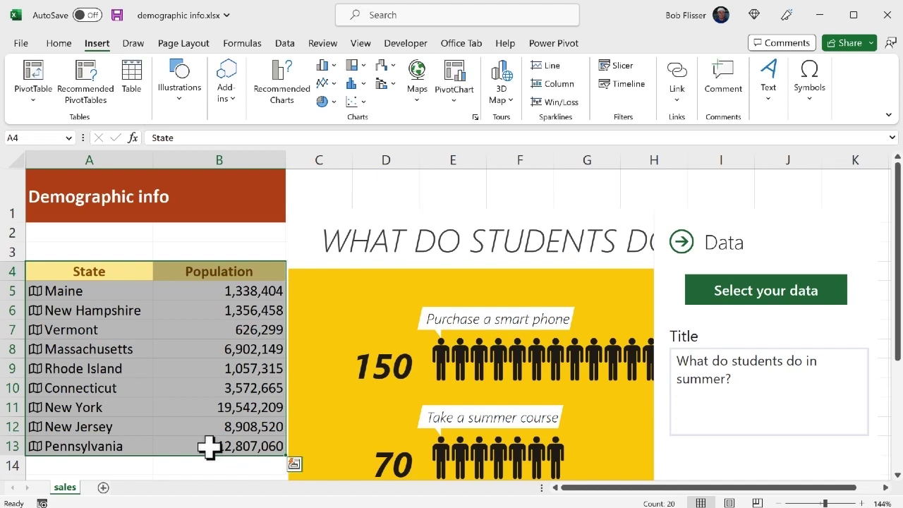
click(781, 285)
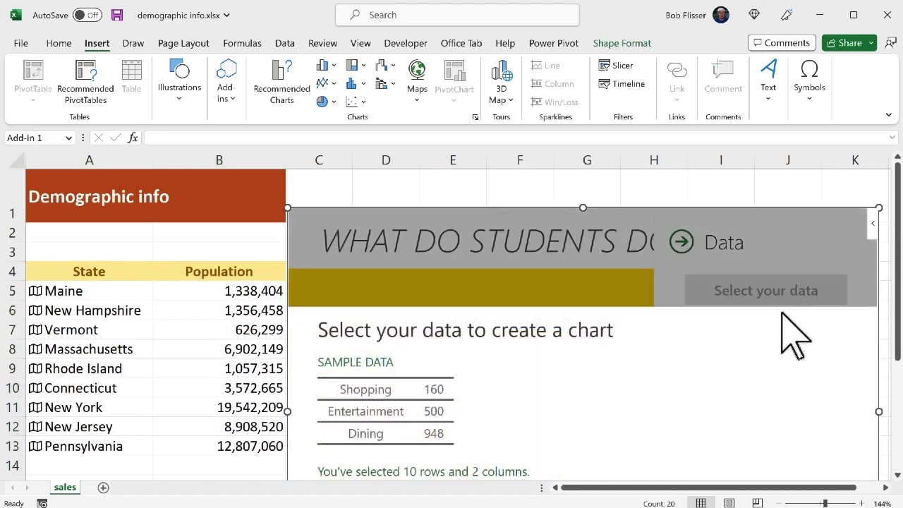
scroll(227, 366, down, 3)
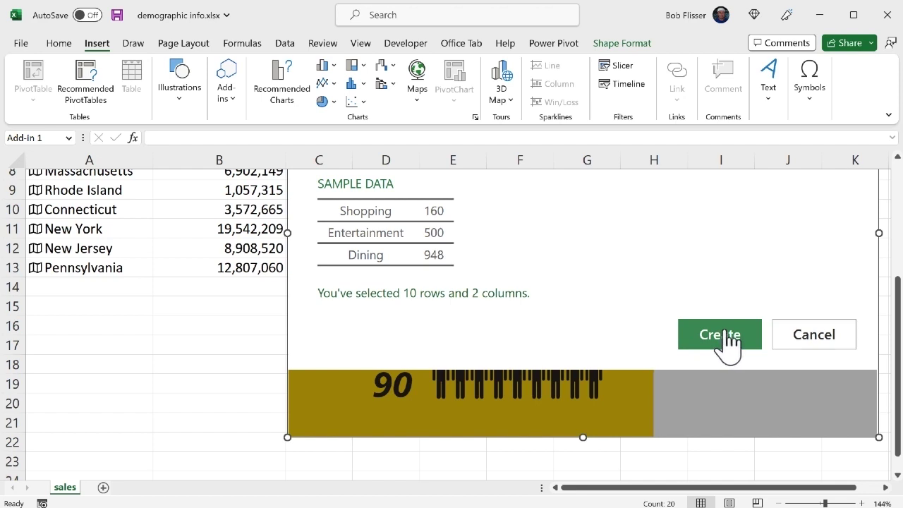
click(719, 334)
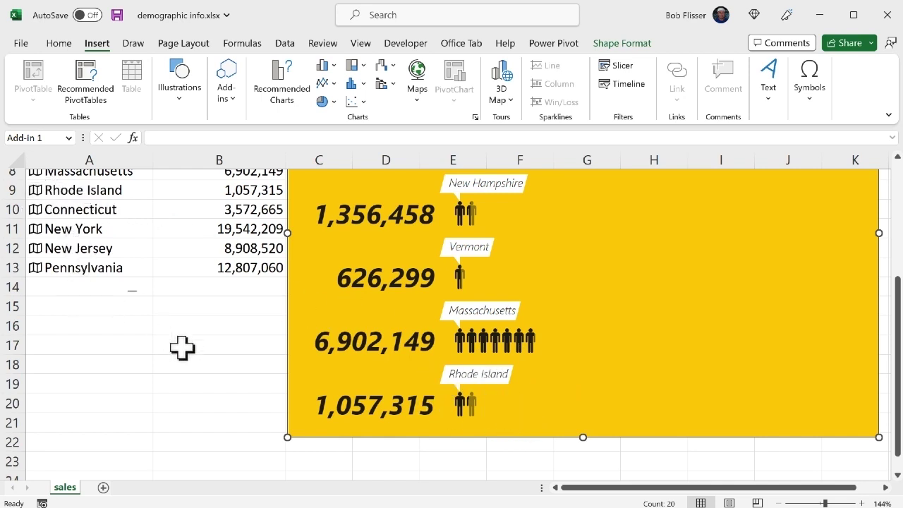
Step: Extend the graph's lower edge to about row 46 so that all nine states fit
scroll(188, 369, down, 3)
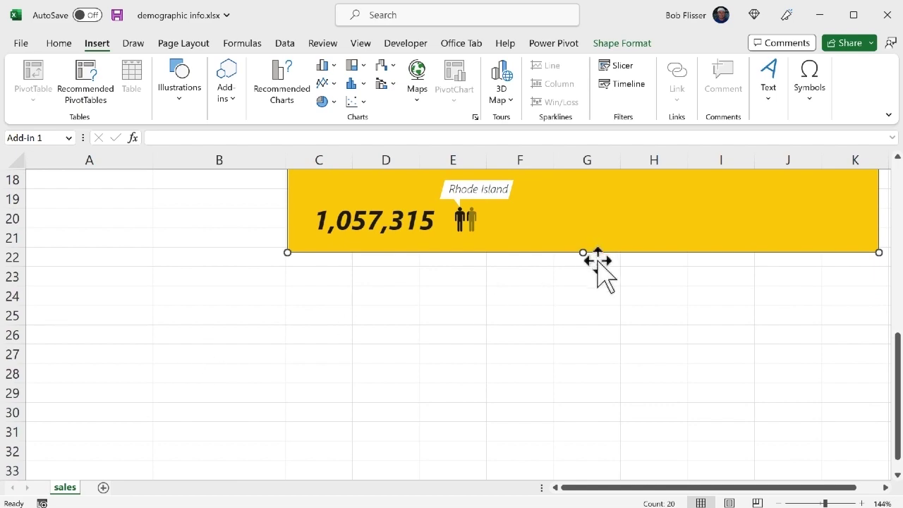
drag(583, 255, 585, 448)
scroll(190, 367, down, 7)
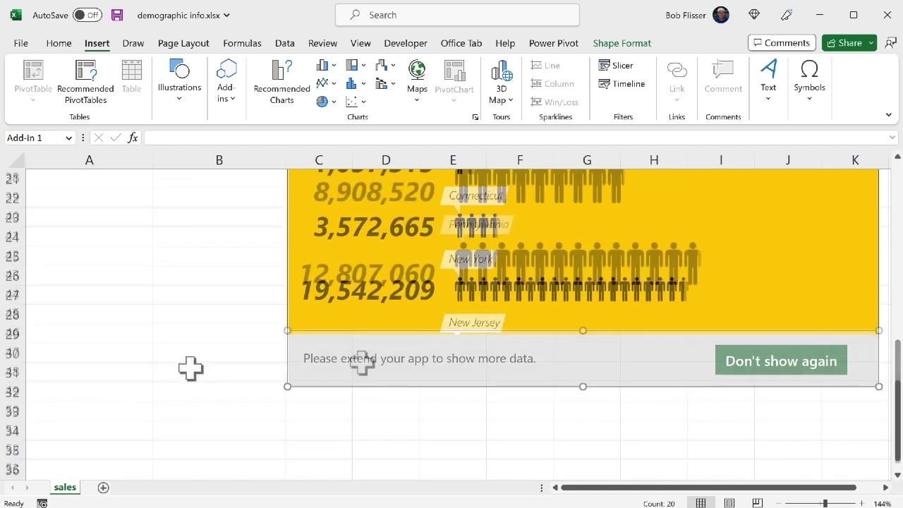
scroll(204, 309, up, 3)
scroll(204, 309, up, 4)
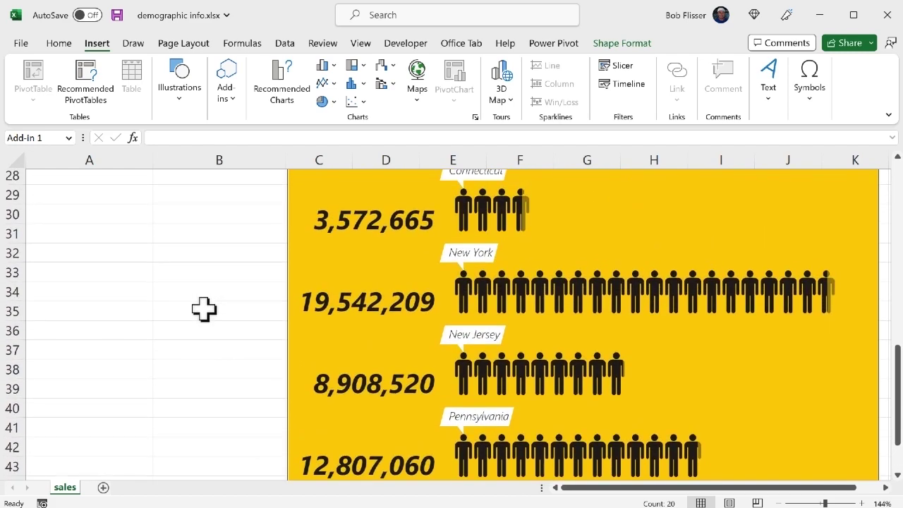
scroll(203, 309, up, 5)
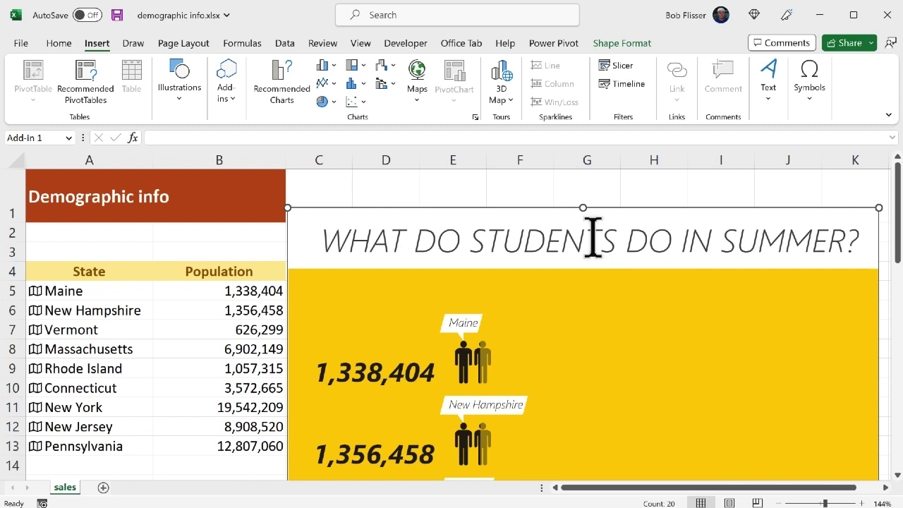
Step: Replace the graph's title with "STATE POPULATIONS" and close the data settings
mouse_move(646, 243)
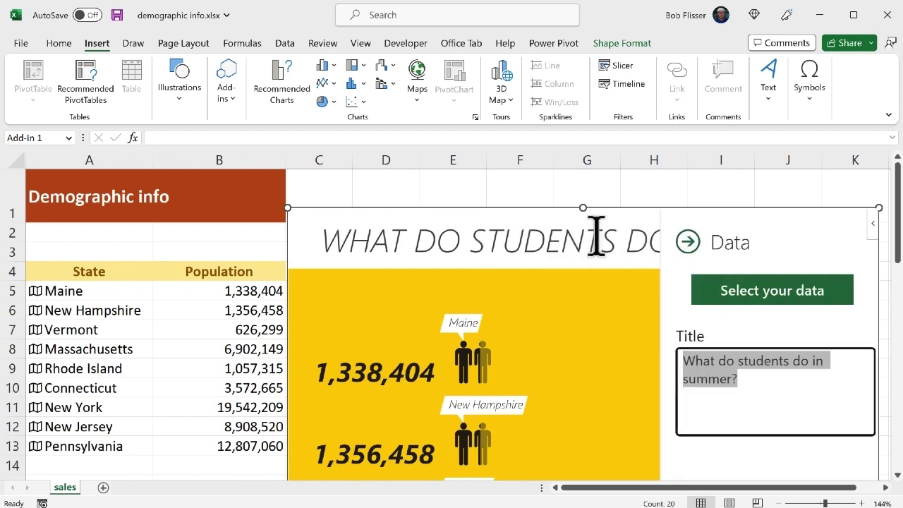
click(637, 244)
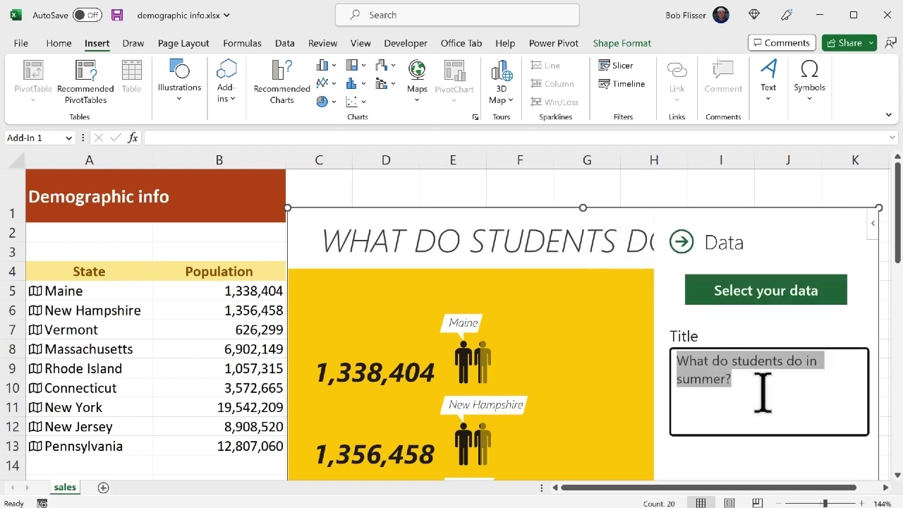
key(BackSpace)
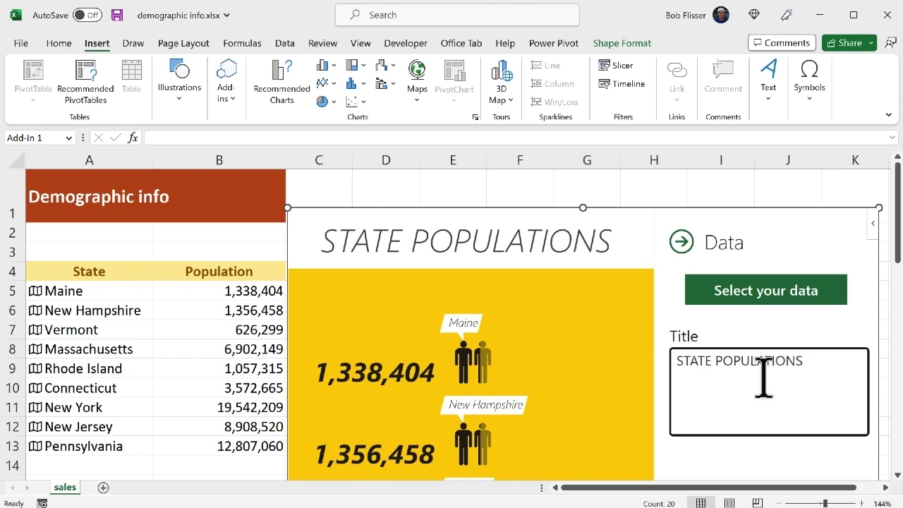
click(682, 245)
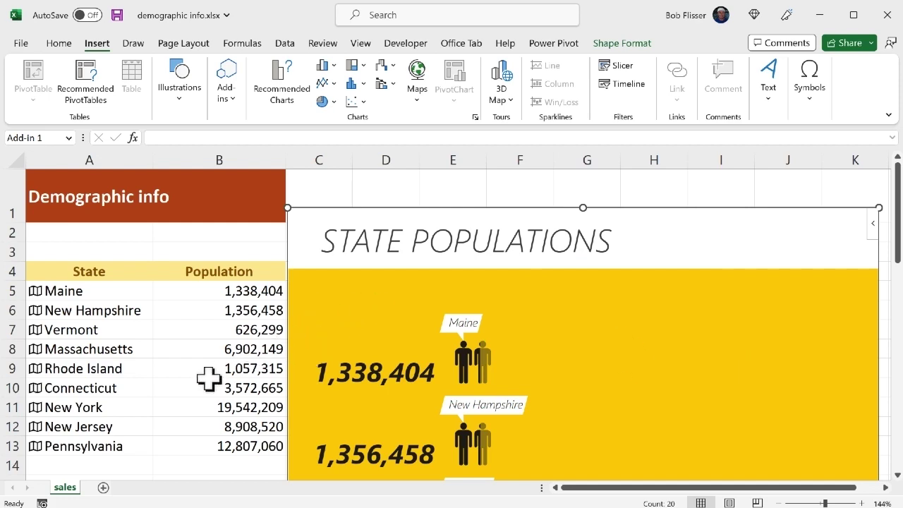
Step: Review the whole graph and change its type to the white layout with red figures and captions underneath
scroll(208, 378, down, 3)
scroll(209, 379, down, 3)
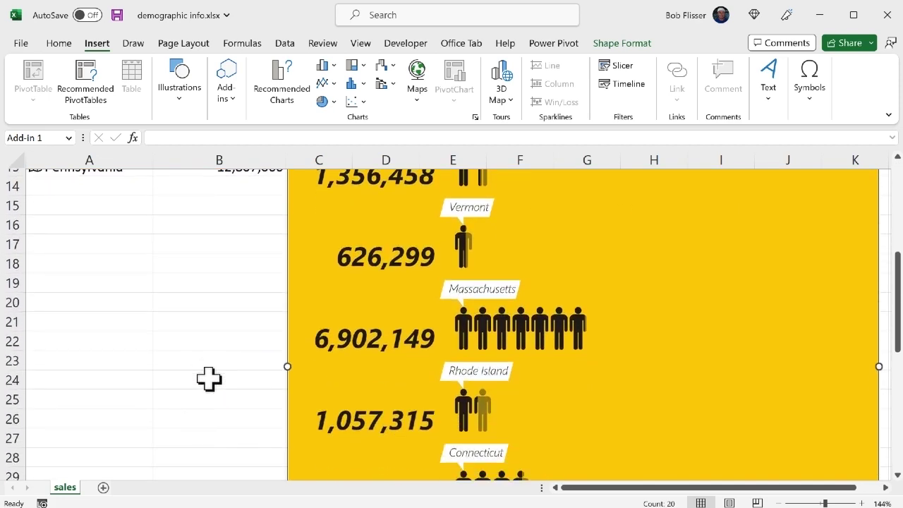
scroll(208, 379, down, 2)
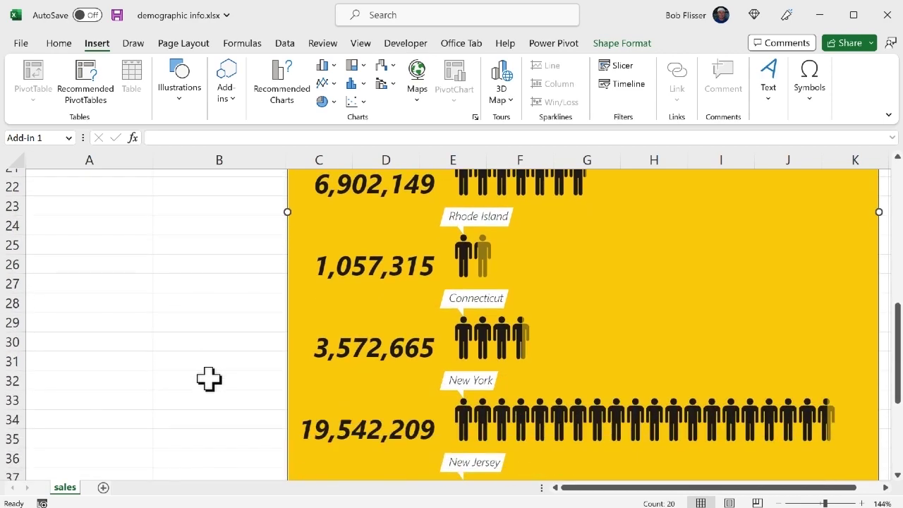
scroll(209, 378, down, 5)
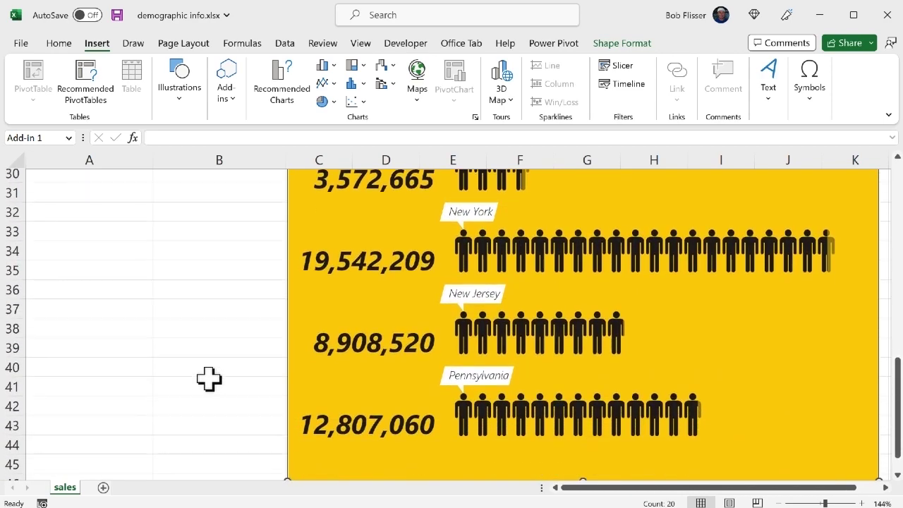
scroll(208, 379, up, 8)
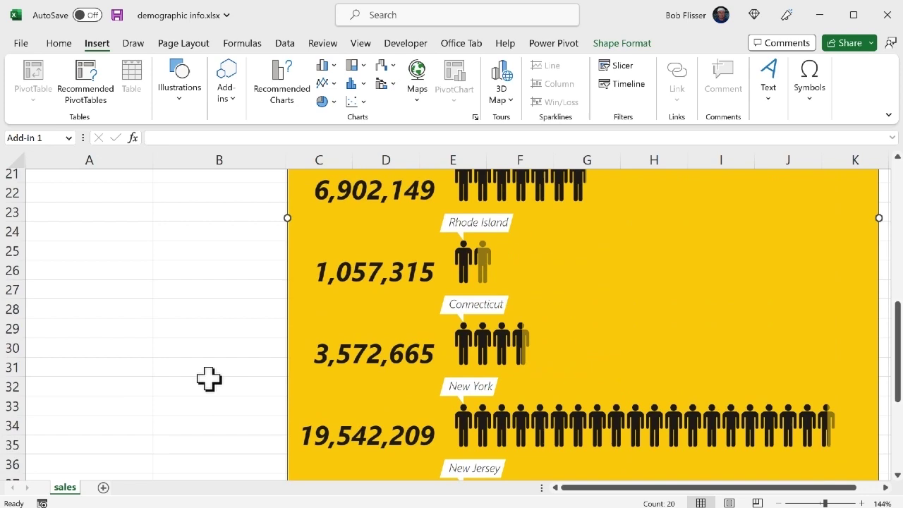
scroll(208, 378, up, 5)
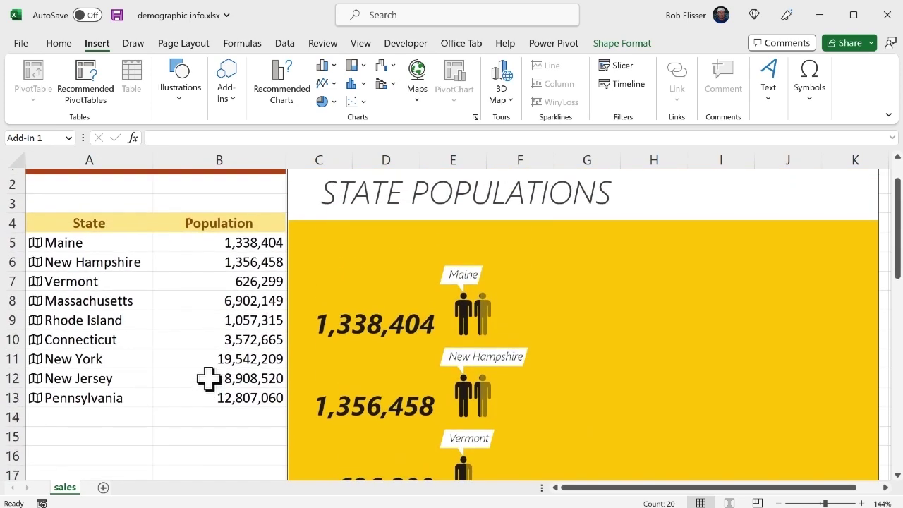
mouse_move(709, 387)
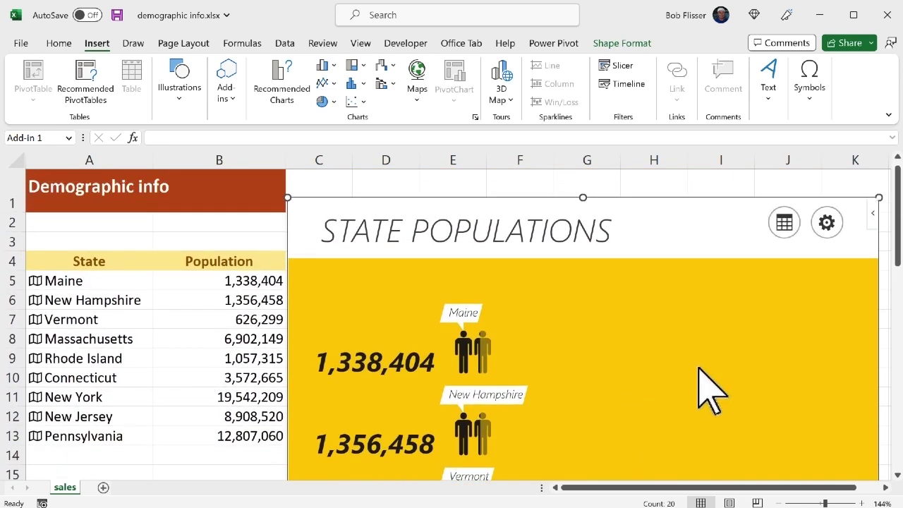
click(825, 223)
click(684, 270)
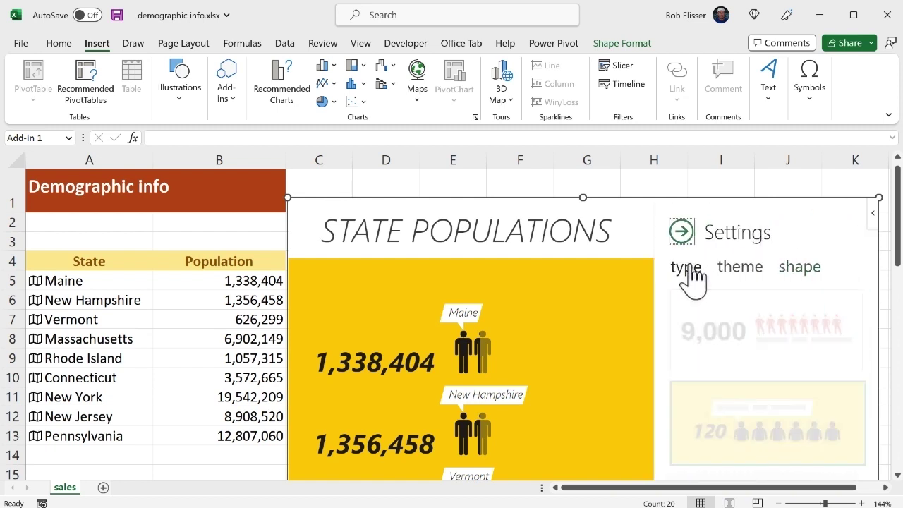
click(803, 342)
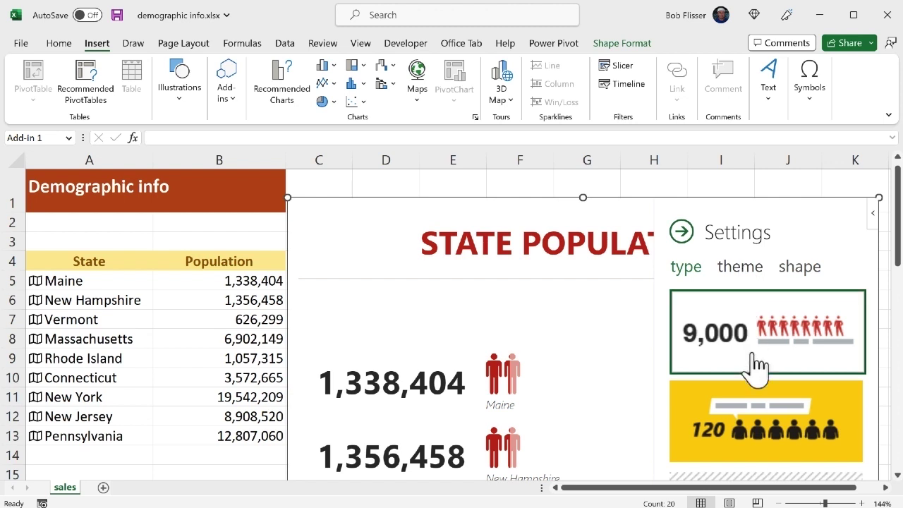
click(683, 224)
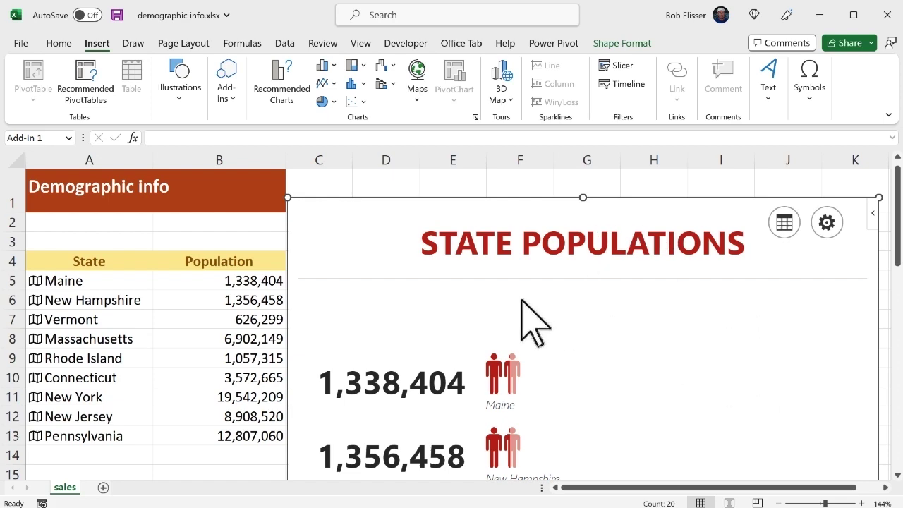
Step: Look over the restyled State Populations graph down to Pennsylvania and delete it from the sheet
scroll(232, 364, down, 5)
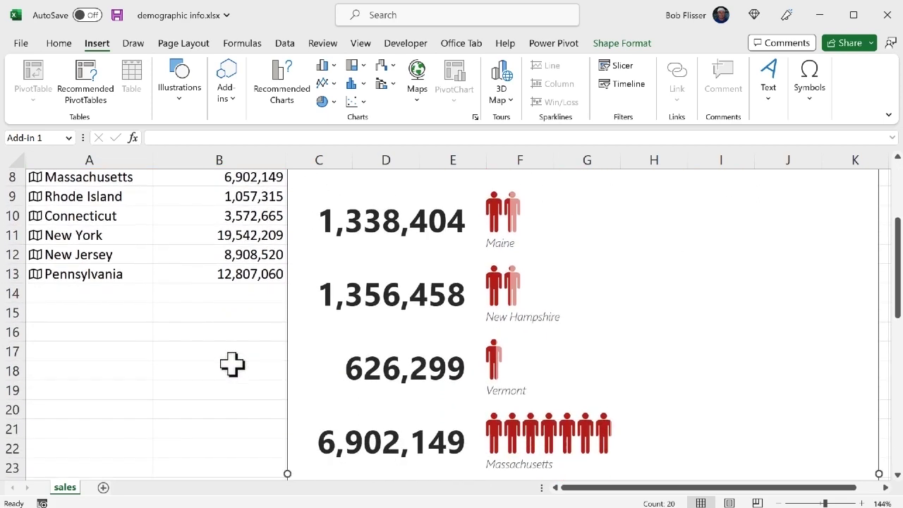
scroll(232, 364, down, 6)
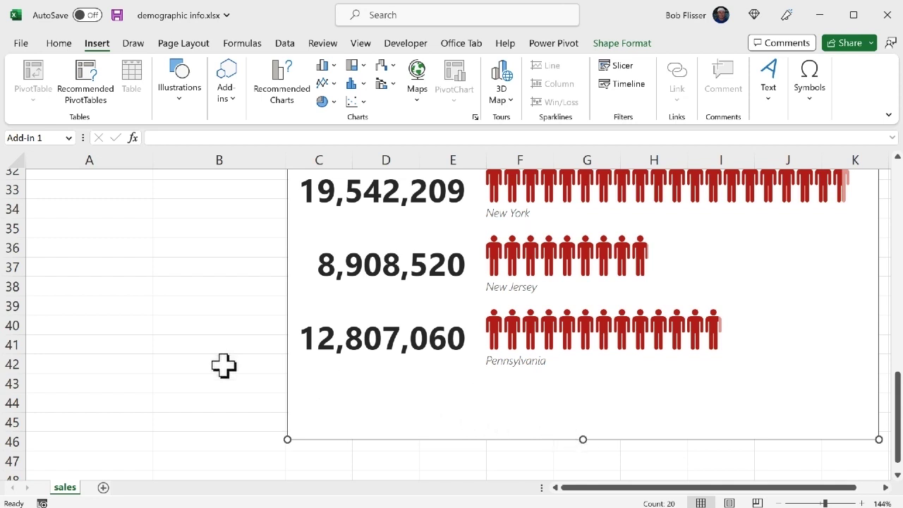
scroll(221, 288, up, 10)
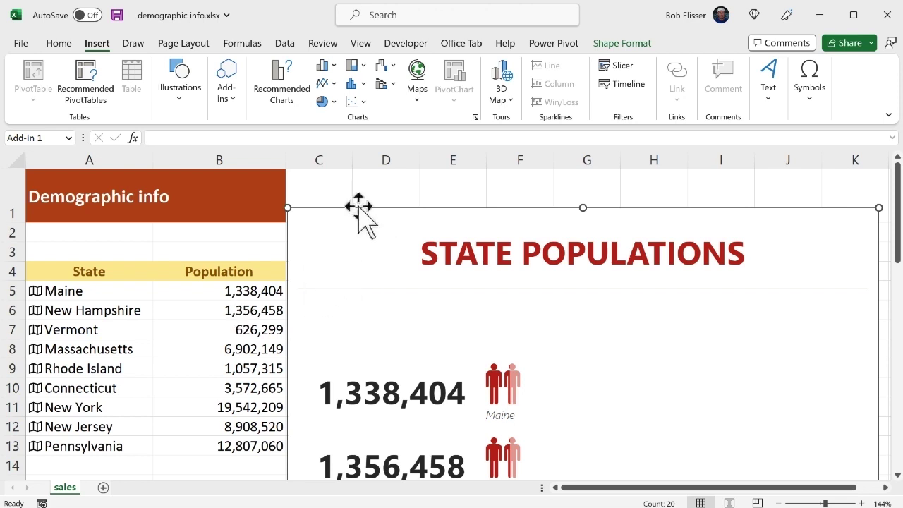
key(Delete)
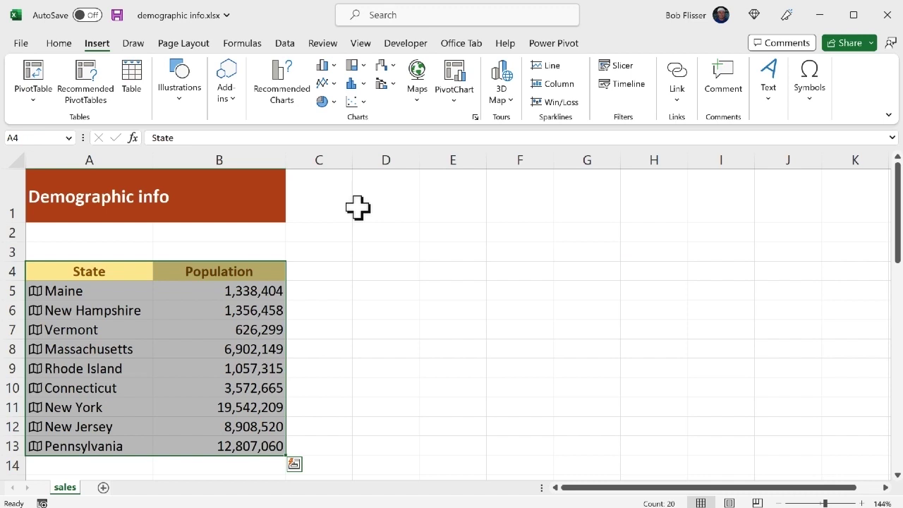
Step: Insert a new People Graph from the recently used add-ins and delete it again
click(232, 101)
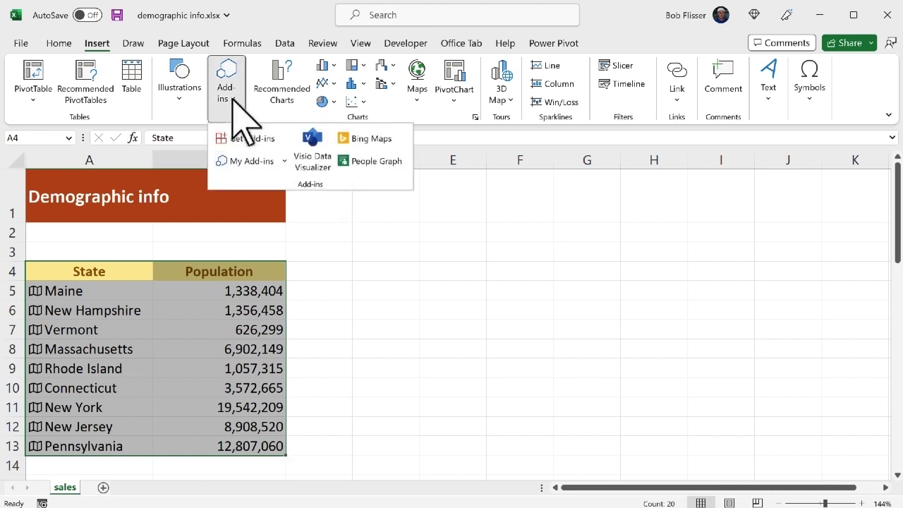
click(285, 161)
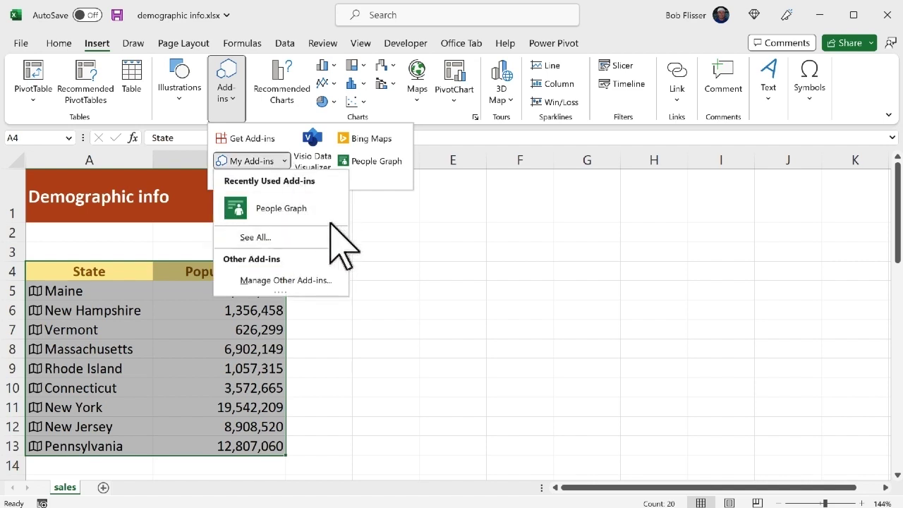
click(299, 209)
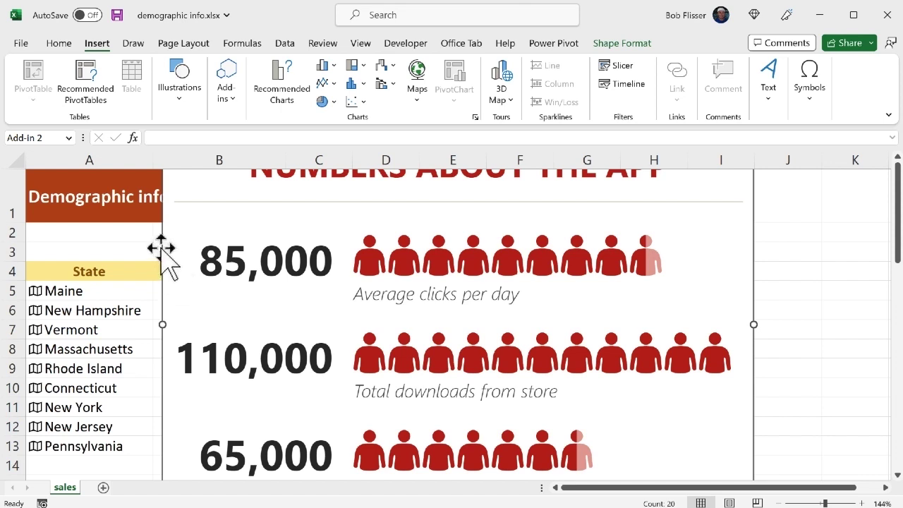
key(Delete)
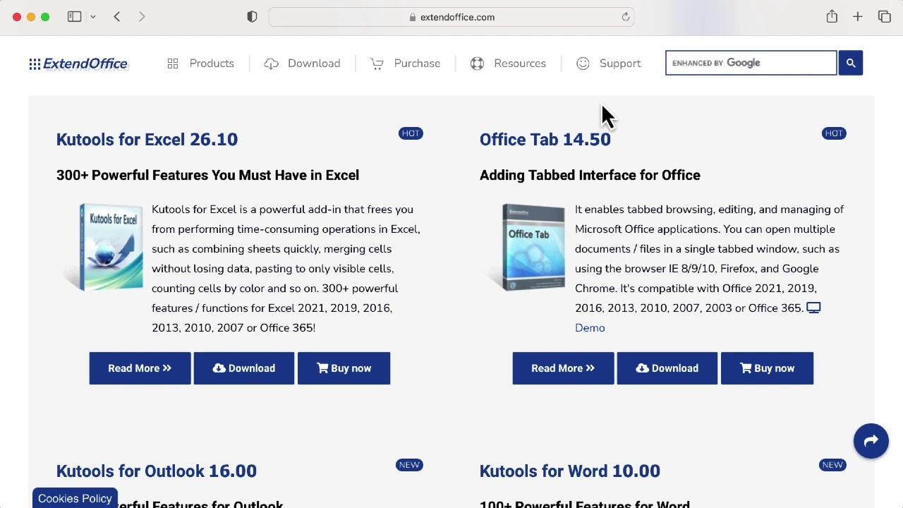
Step: Open the Office Tab purchase page on the ExtendOffice site and review its editions, prices and purchase options
mouse_move(416, 70)
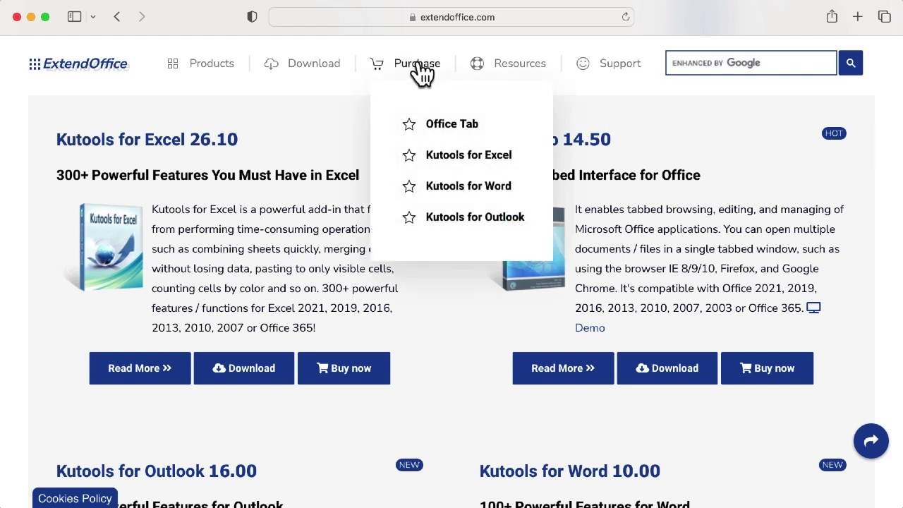
click(466, 127)
scroll(528, 232, down, 3)
scroll(529, 229, down, 2)
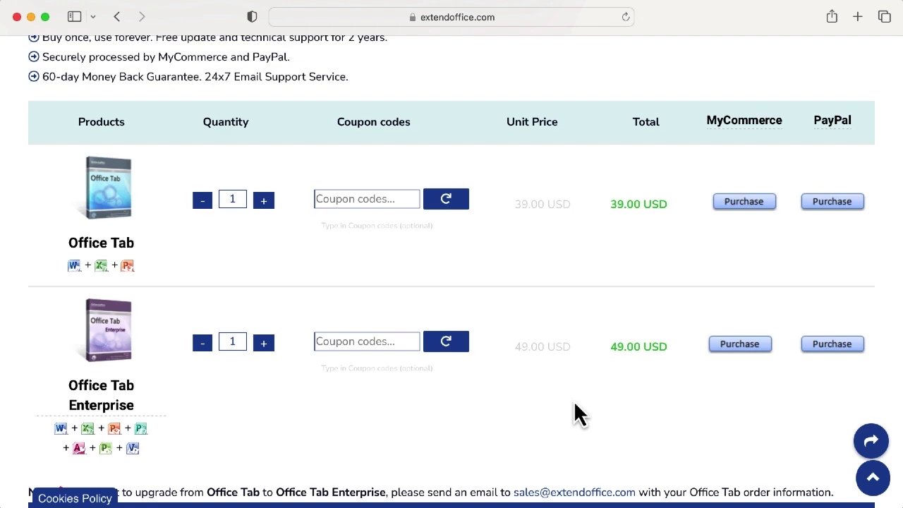
scroll(573, 400, up, 5)
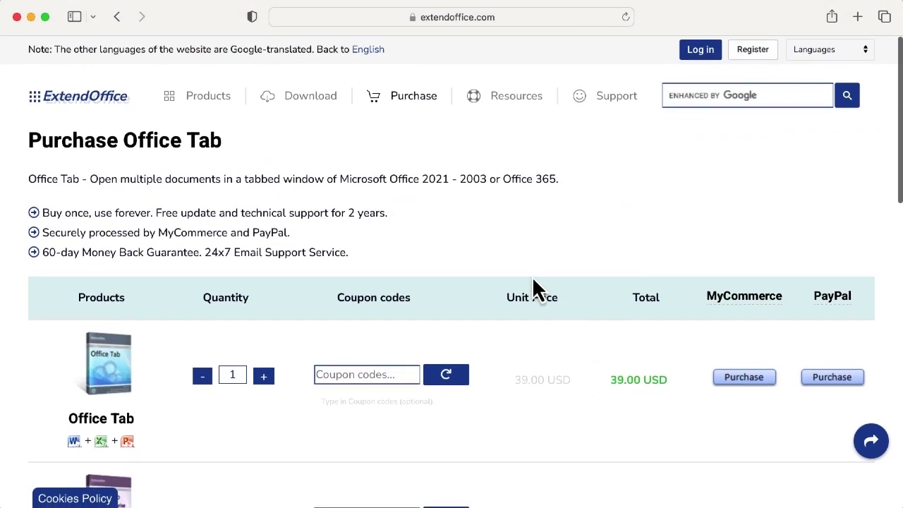
mouse_move(308, 113)
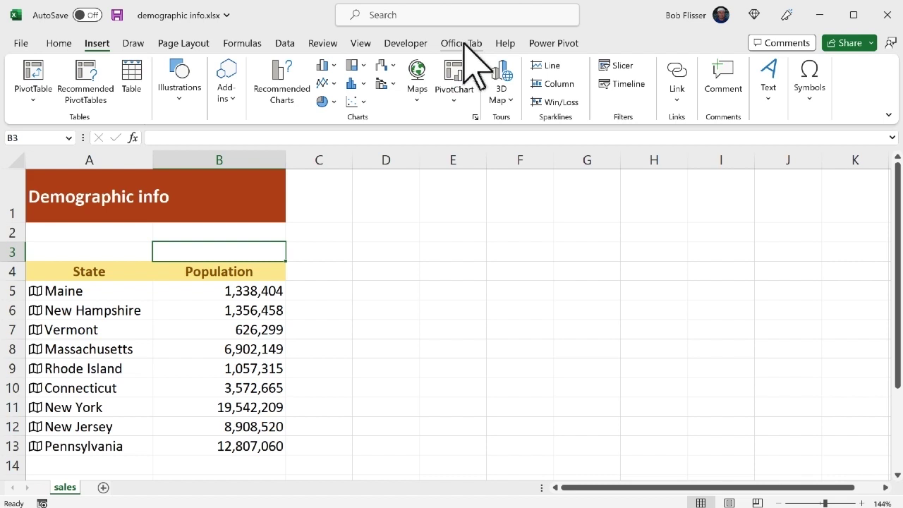
Step: Switch to Excel, show the Office Tab bar, and use it to go through the other open workbooks, ending on dynamic ranges.xlsx
click(463, 44)
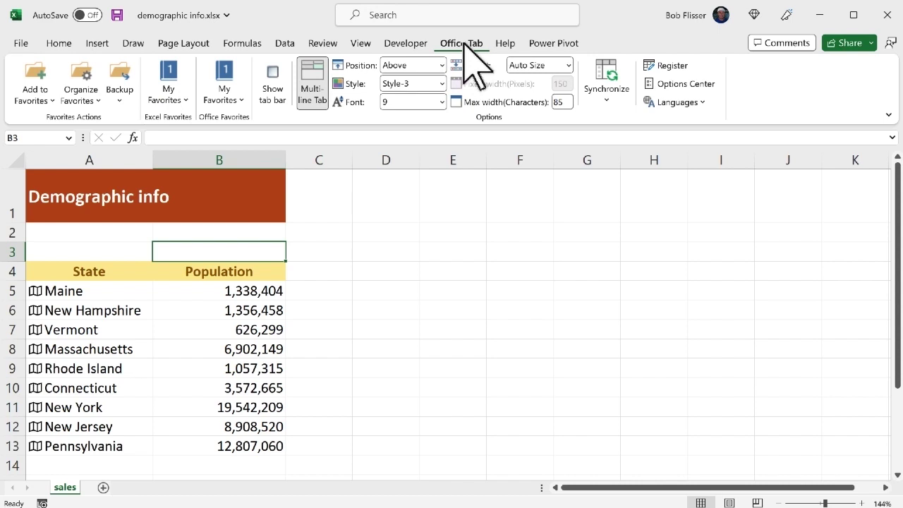
click(278, 109)
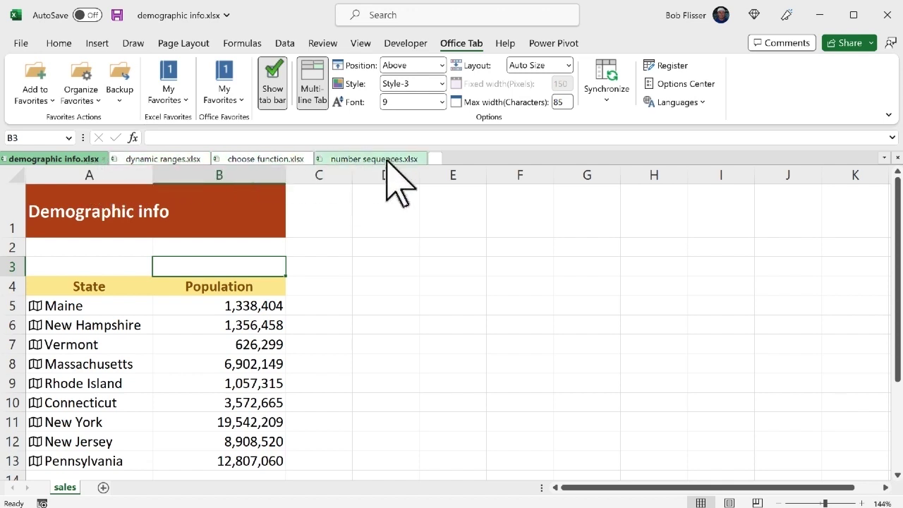
click(161, 163)
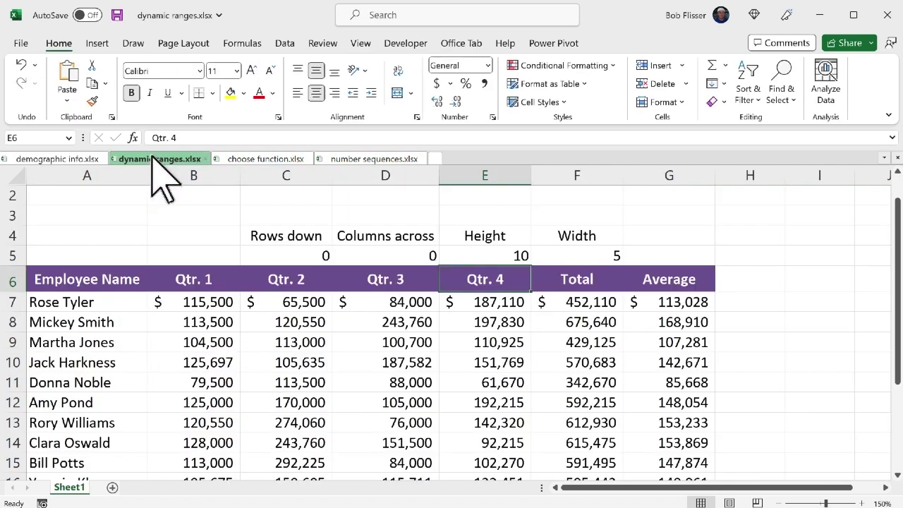
click(248, 162)
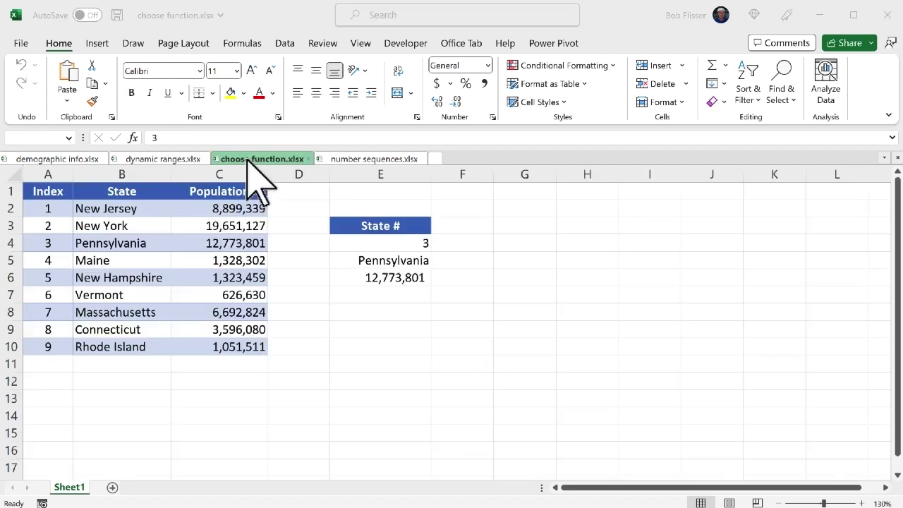
click(352, 159)
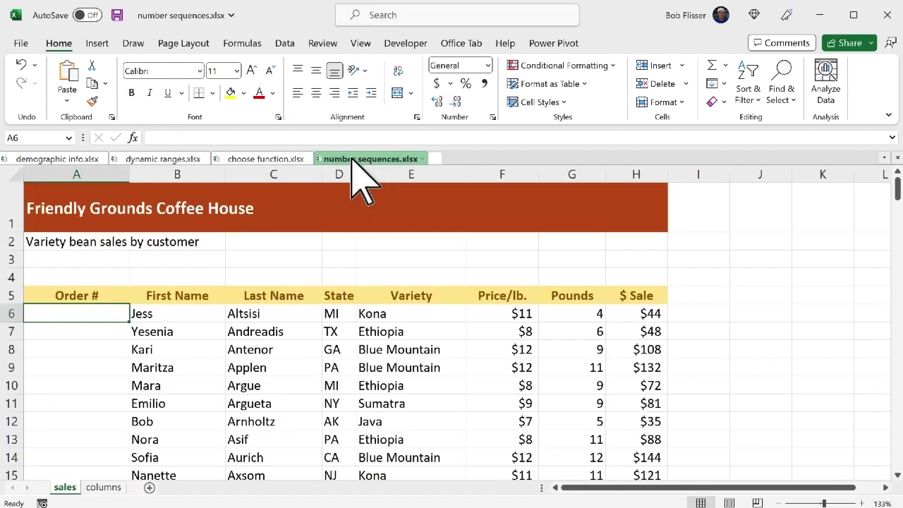
click(283, 160)
click(187, 160)
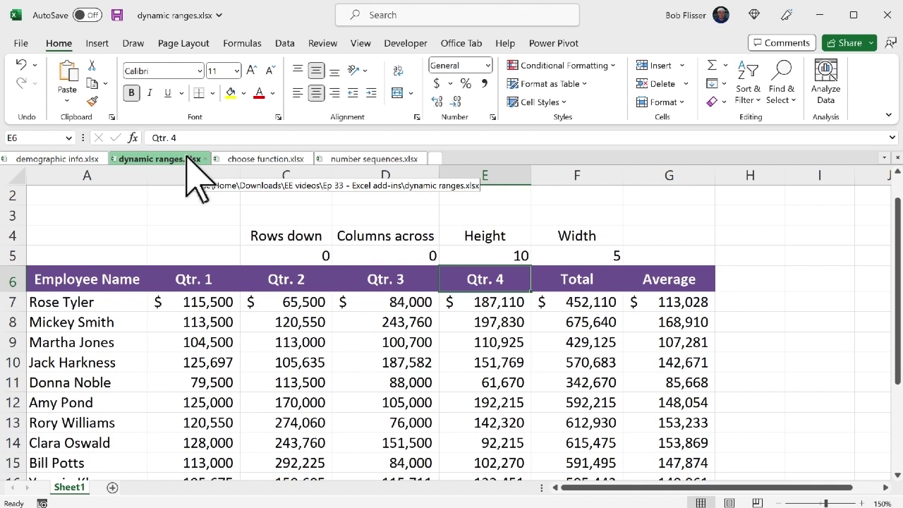
Step: Check which recently used add-ins are listed under My Add-ins and close the list without inserting any
click(98, 45)
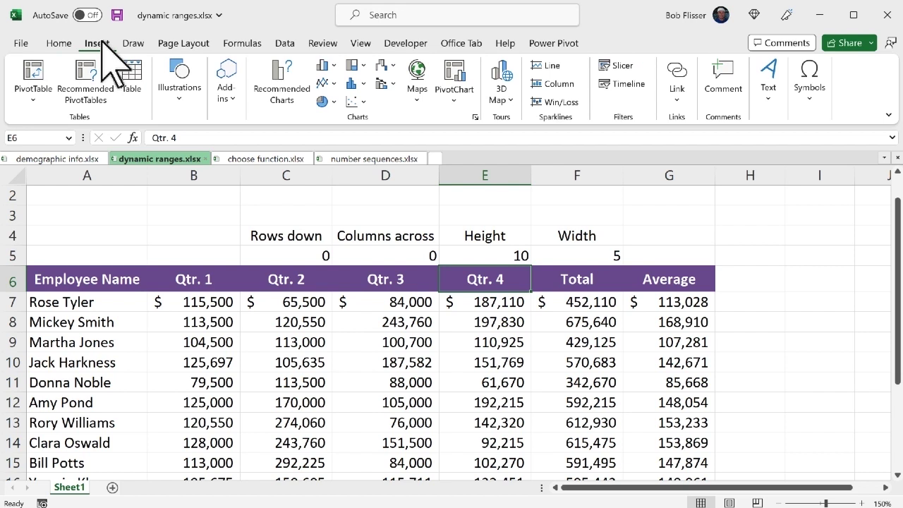
click(231, 98)
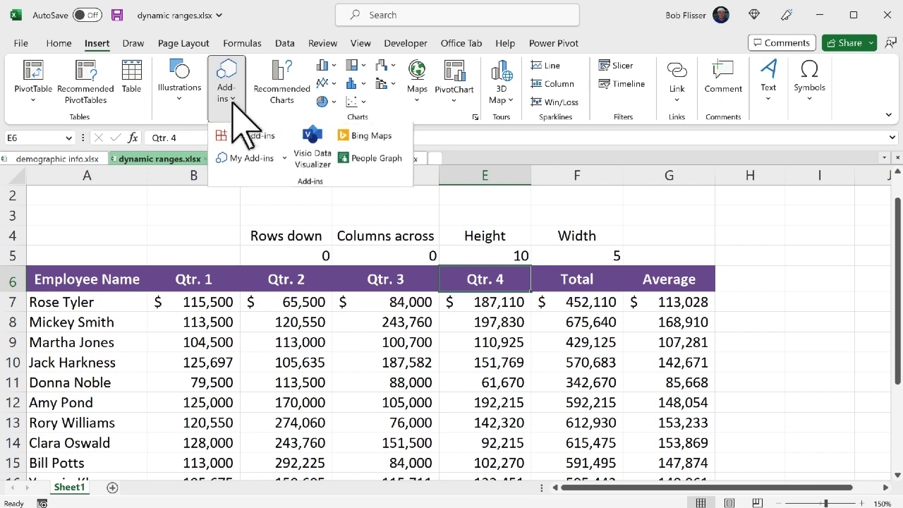
click(284, 161)
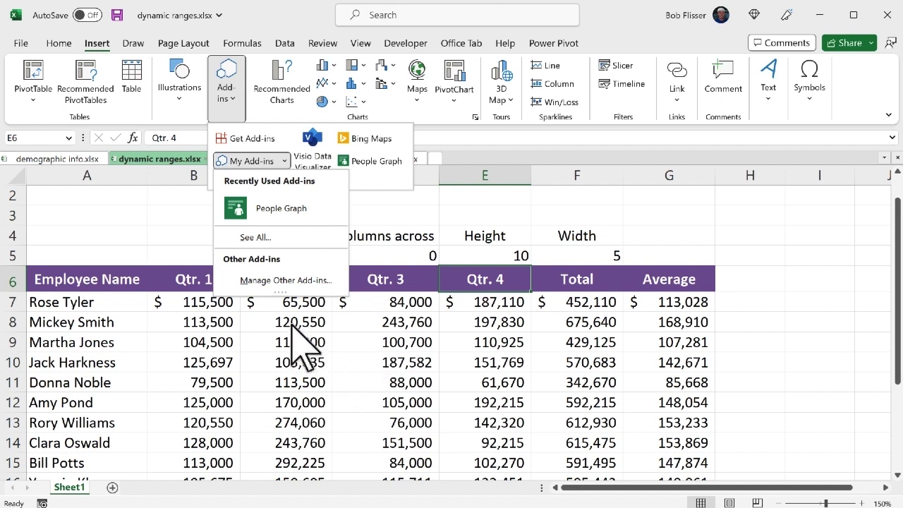
key(Escape)
key(Escape)
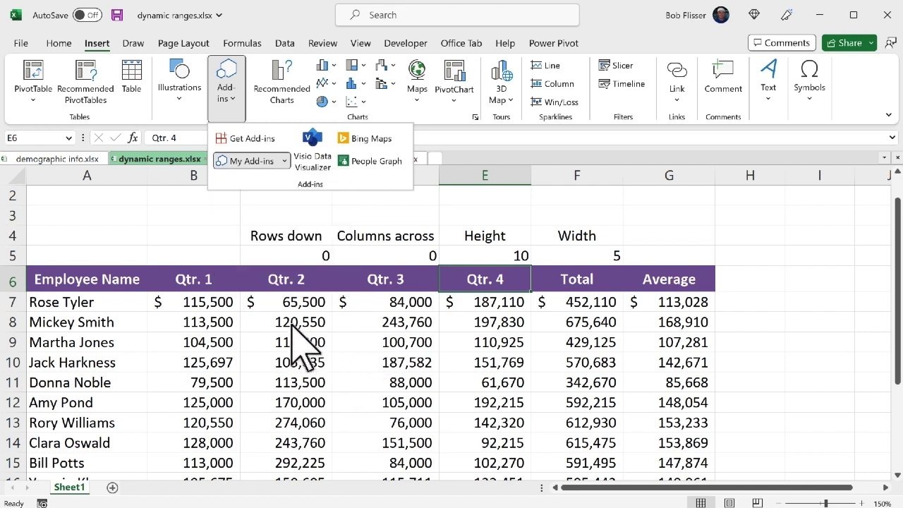
Step: Review the active and inactive application add-ins in Excel Options and cancel the dialog
click(21, 44)
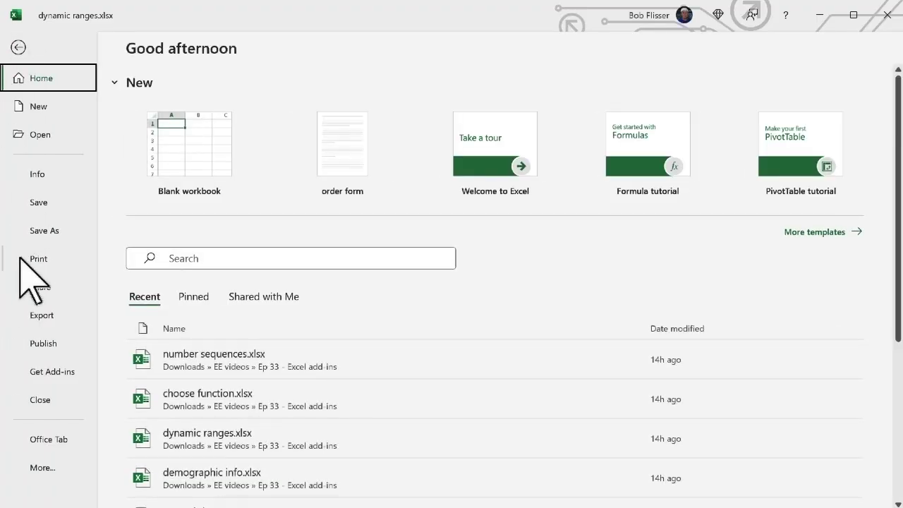
click(42, 467)
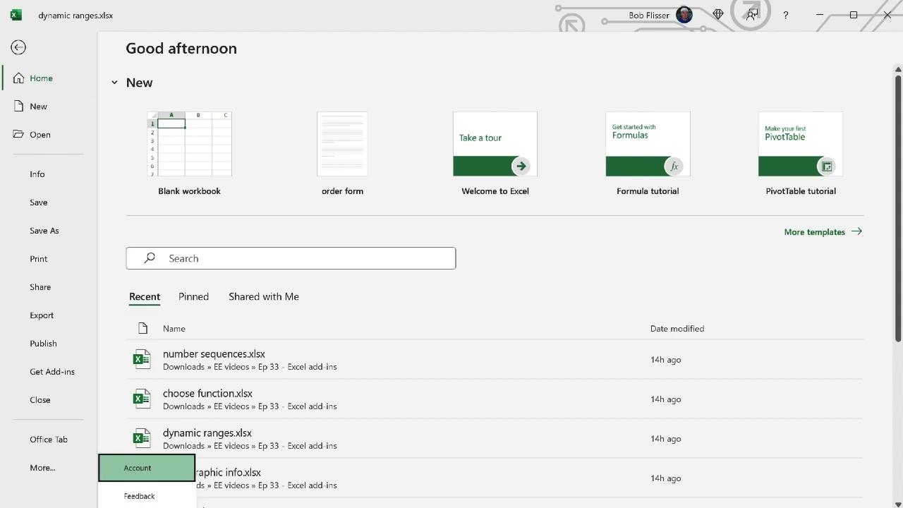
click(139, 506)
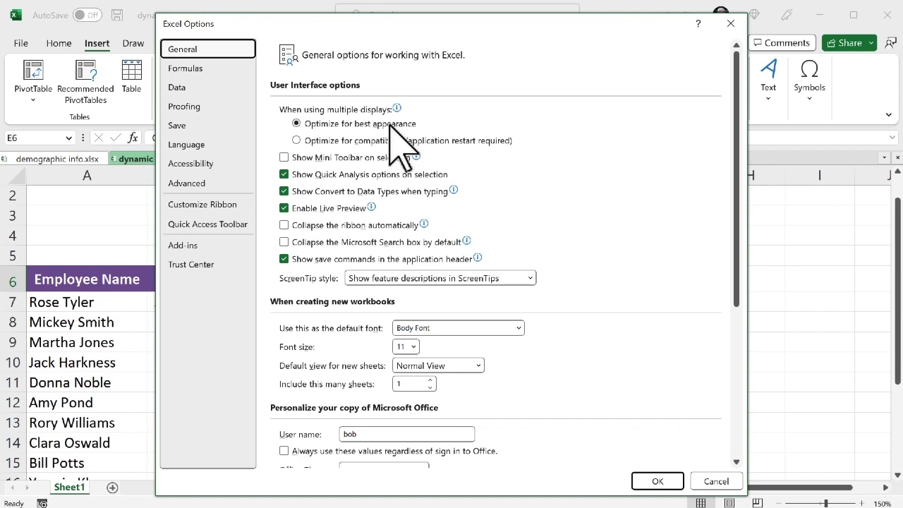
click(201, 245)
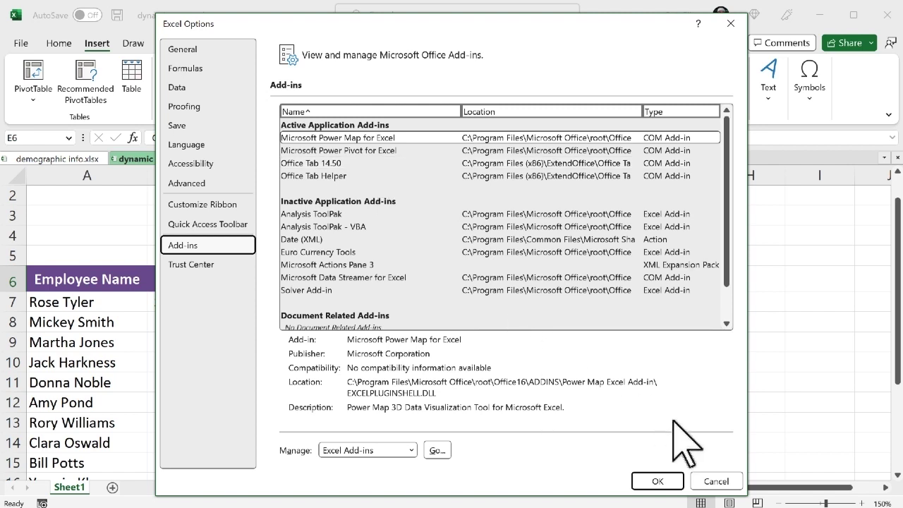
click(715, 481)
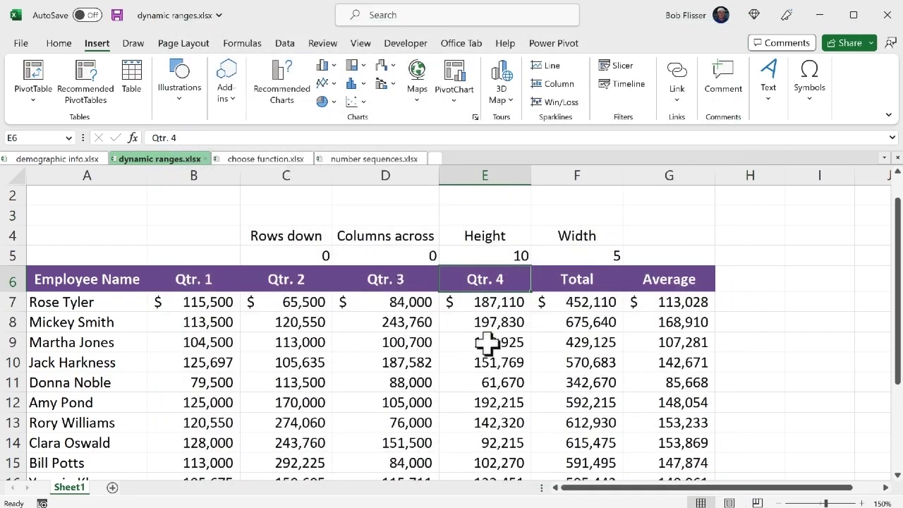